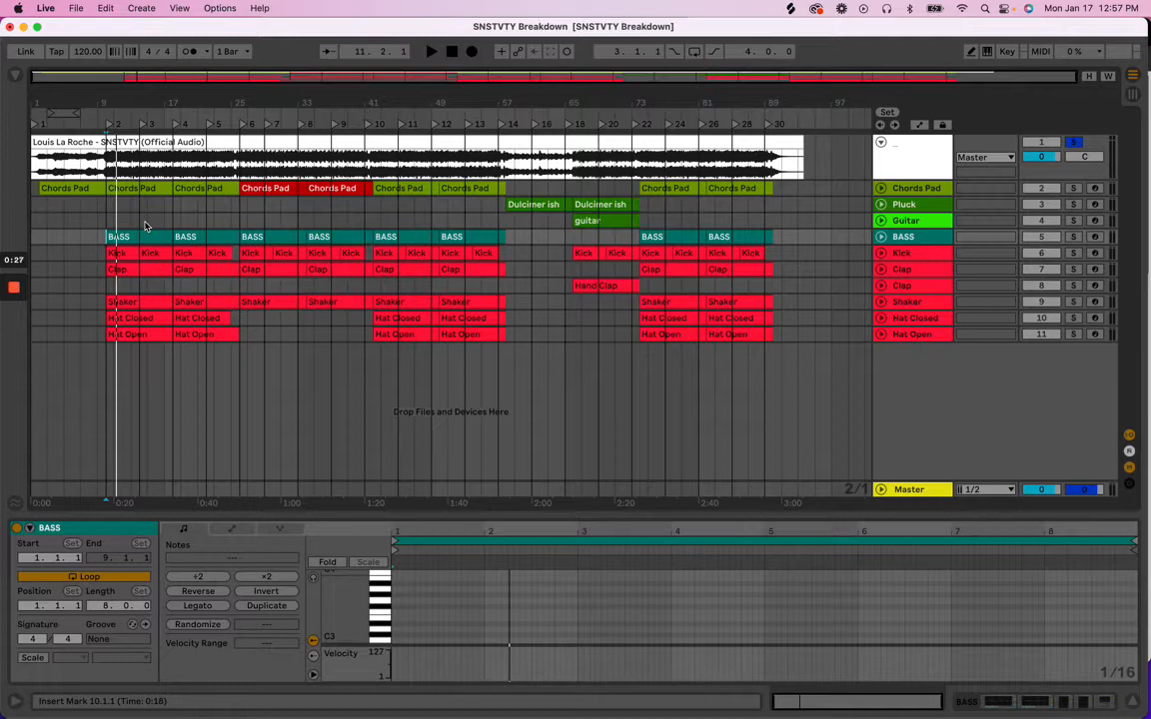
# Insert a new MIDI track below the Chords Pad track and rename it Vocal Lines
pyautogui.click(57, 186)
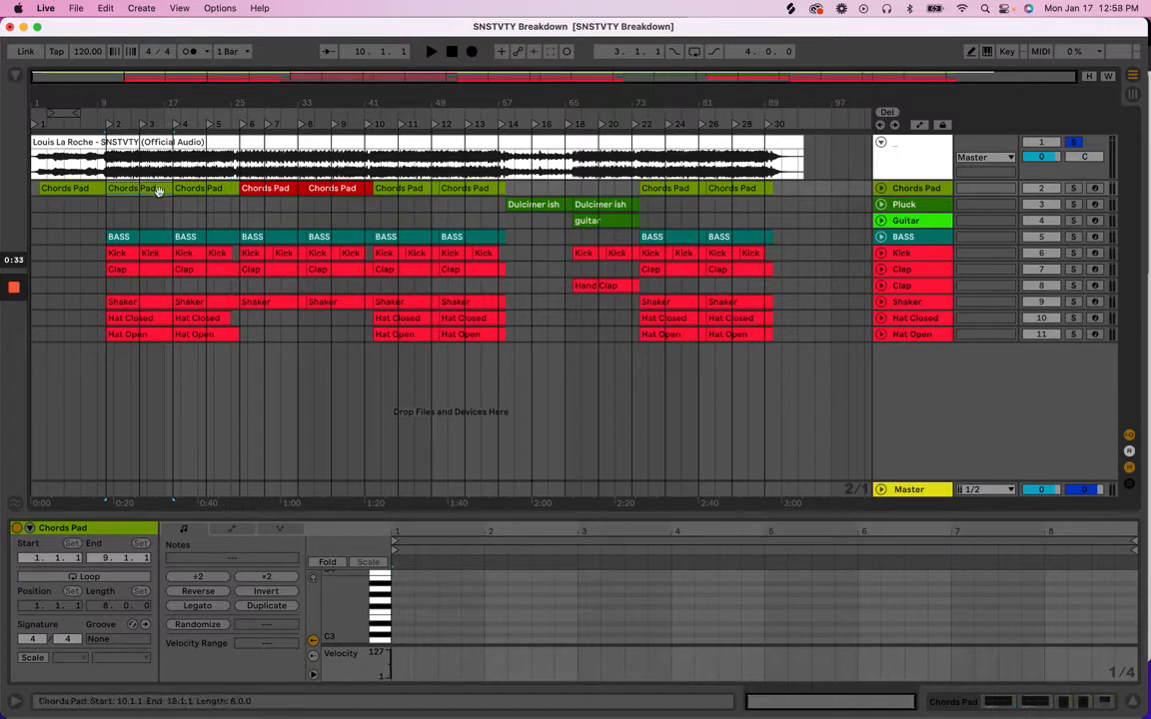
pyautogui.click(254, 189)
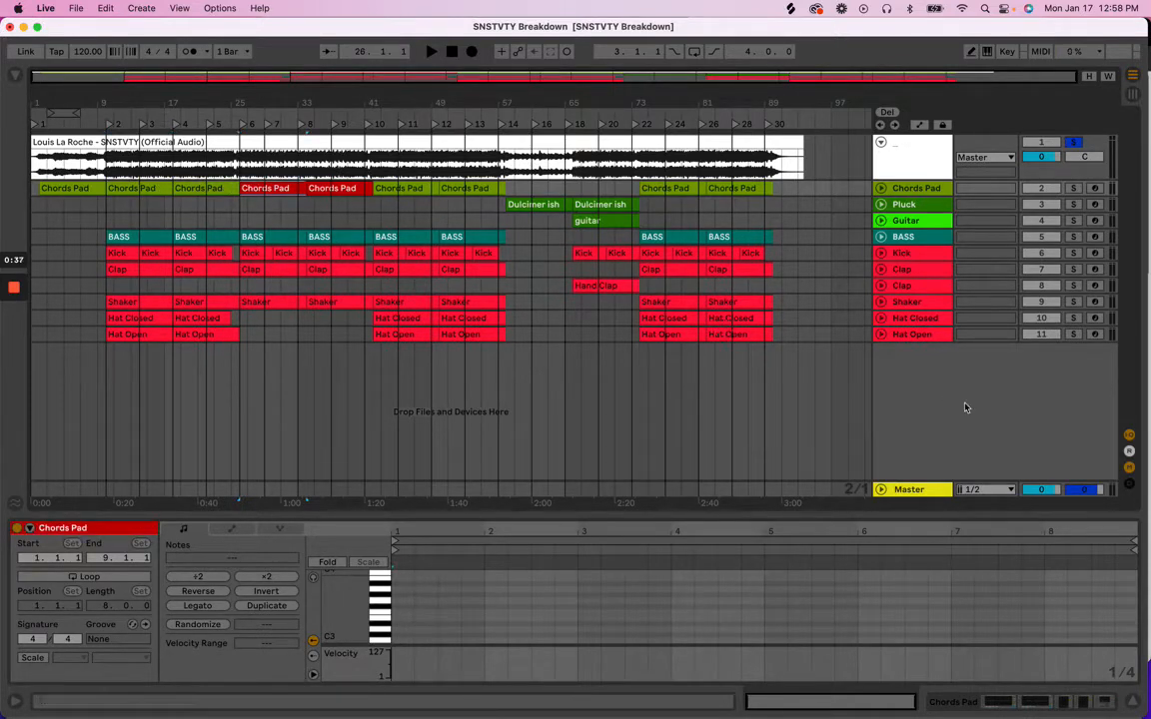
pyautogui.press('super+shift+t')
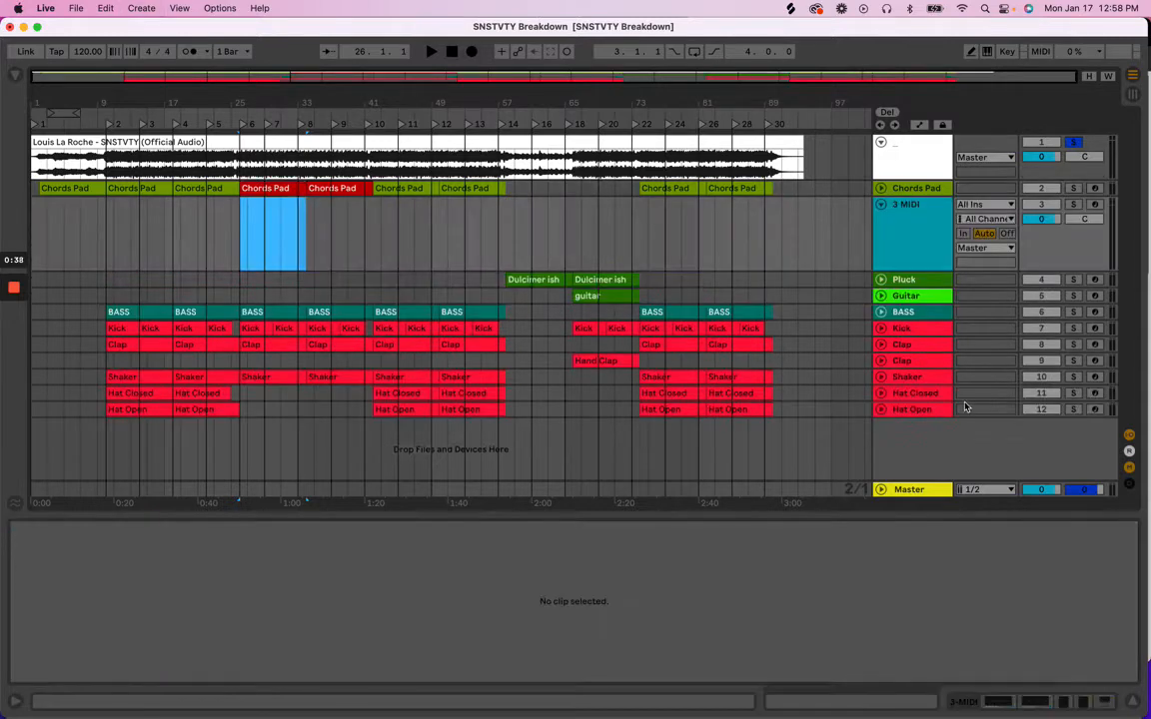
pyautogui.click(923, 234)
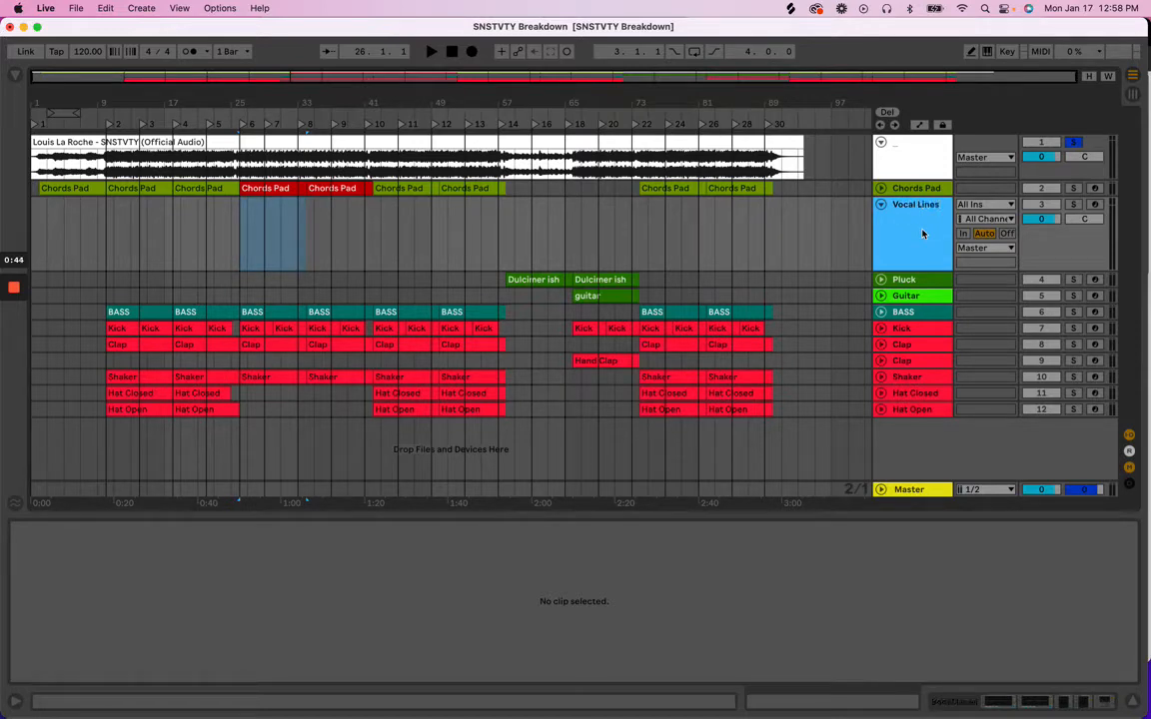
# Insert another MIDI track below the Vocal Lines track and rename it Vocal Chops
pyautogui.press('super+shift+t')
pyautogui.press('super+r')
pyautogui.write('V')
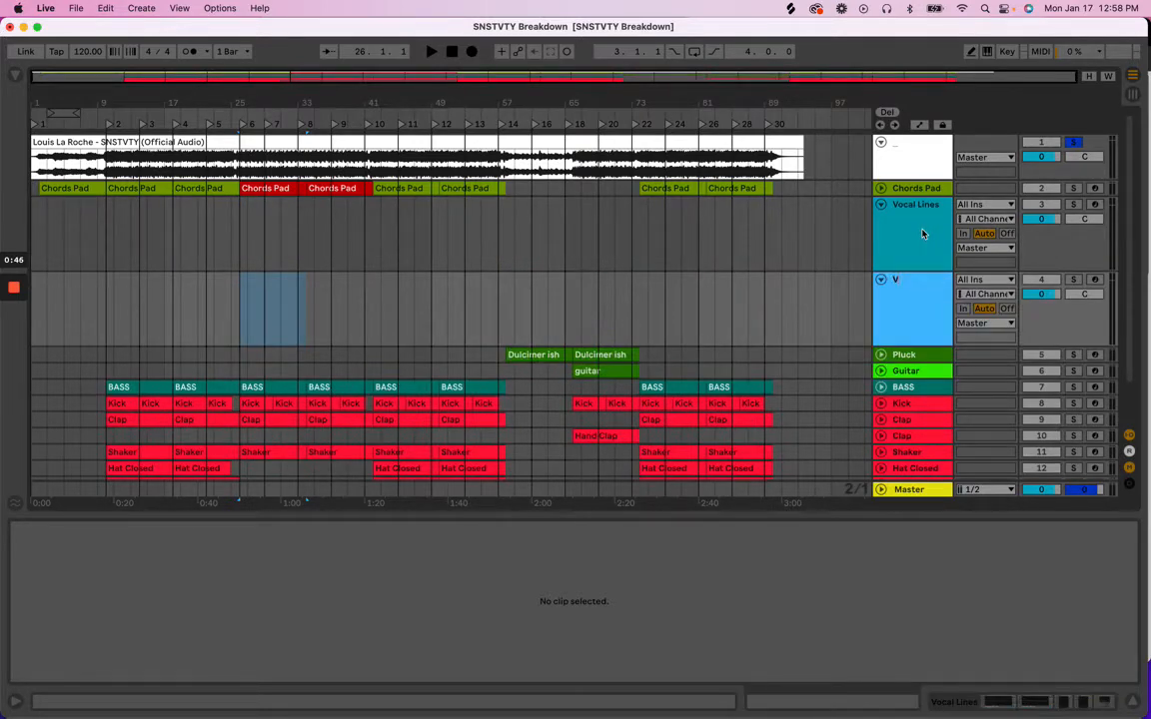
pyautogui.write('ocal Chops')
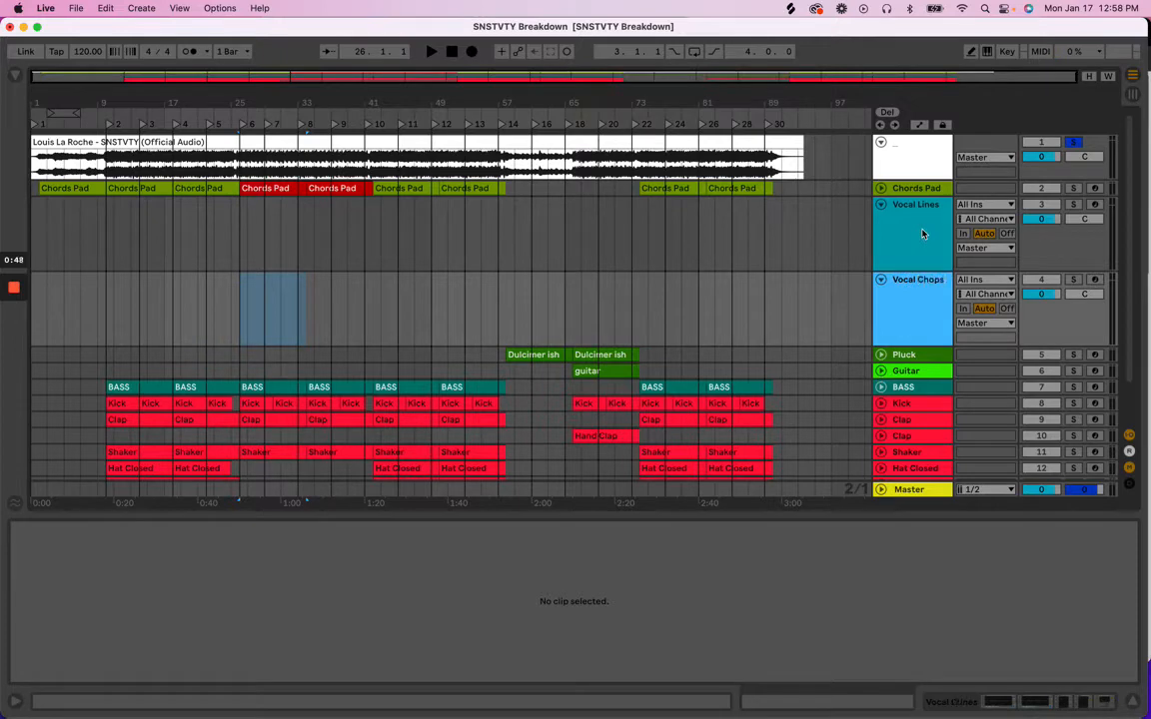
pyautogui.scroll(-2, 923, 233)
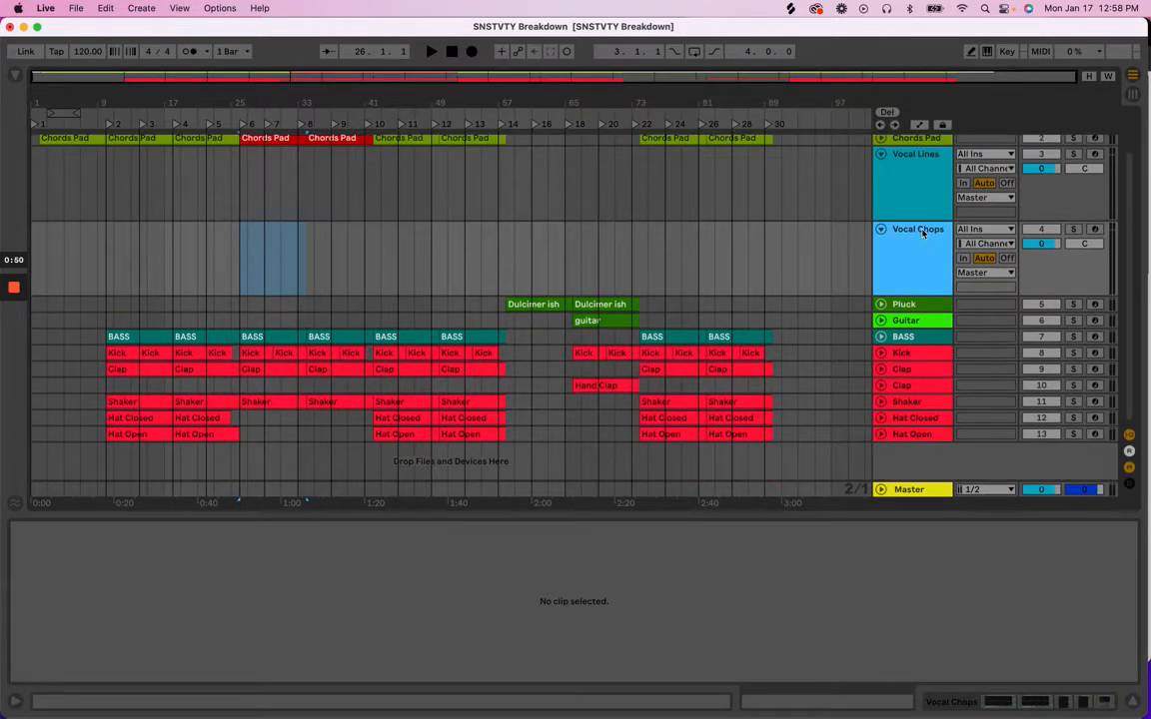
pyautogui.scroll(2, 923, 233)
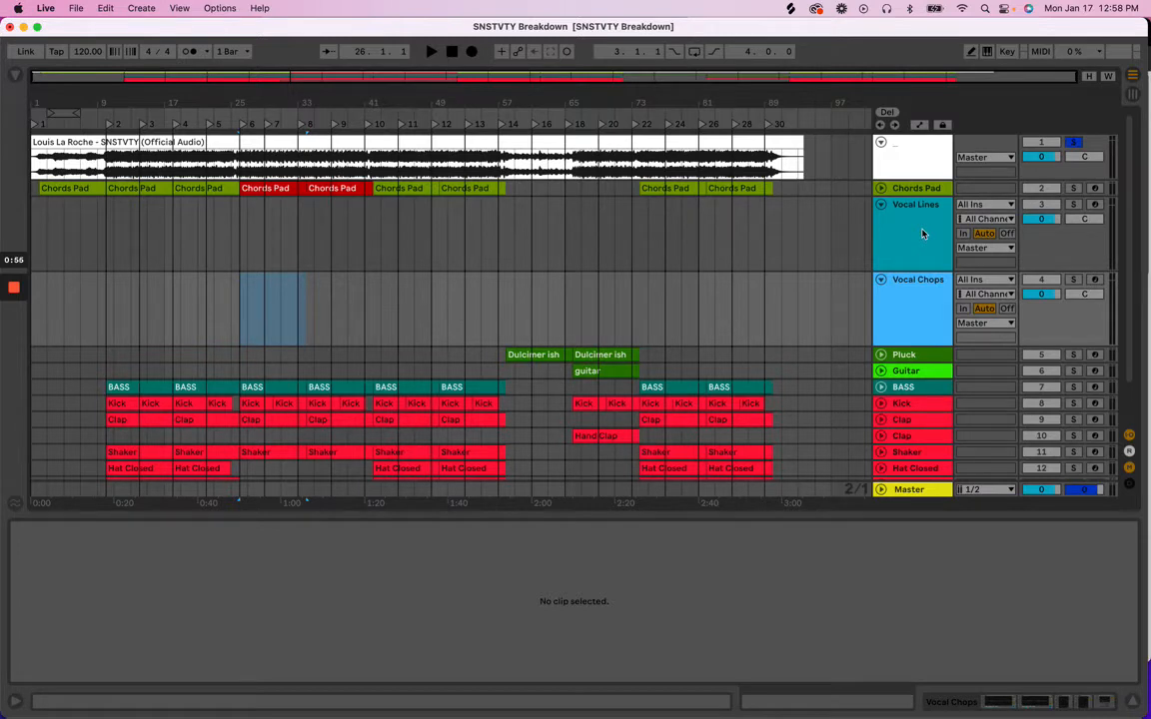
pyautogui.scroll(-1, 125, 237)
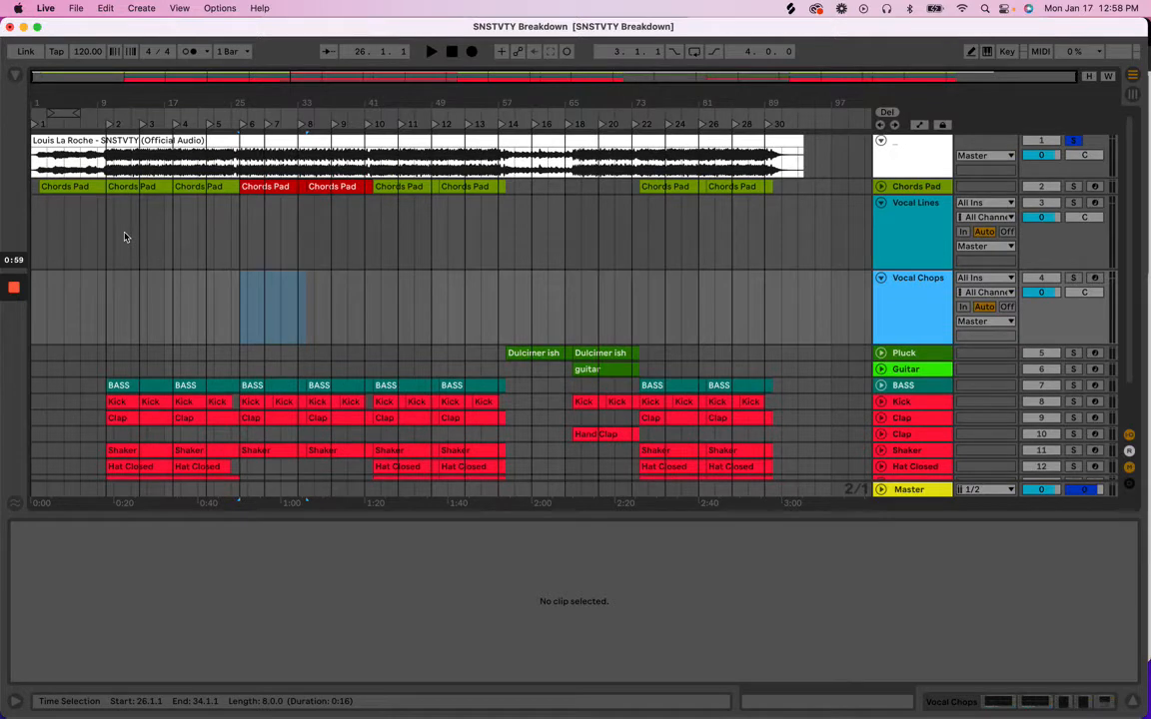
# Play the reference song from its start, then switch to Loopback, turn off the Built-in Microphone source and return to Ableton Live
pyautogui.click(453, 53)
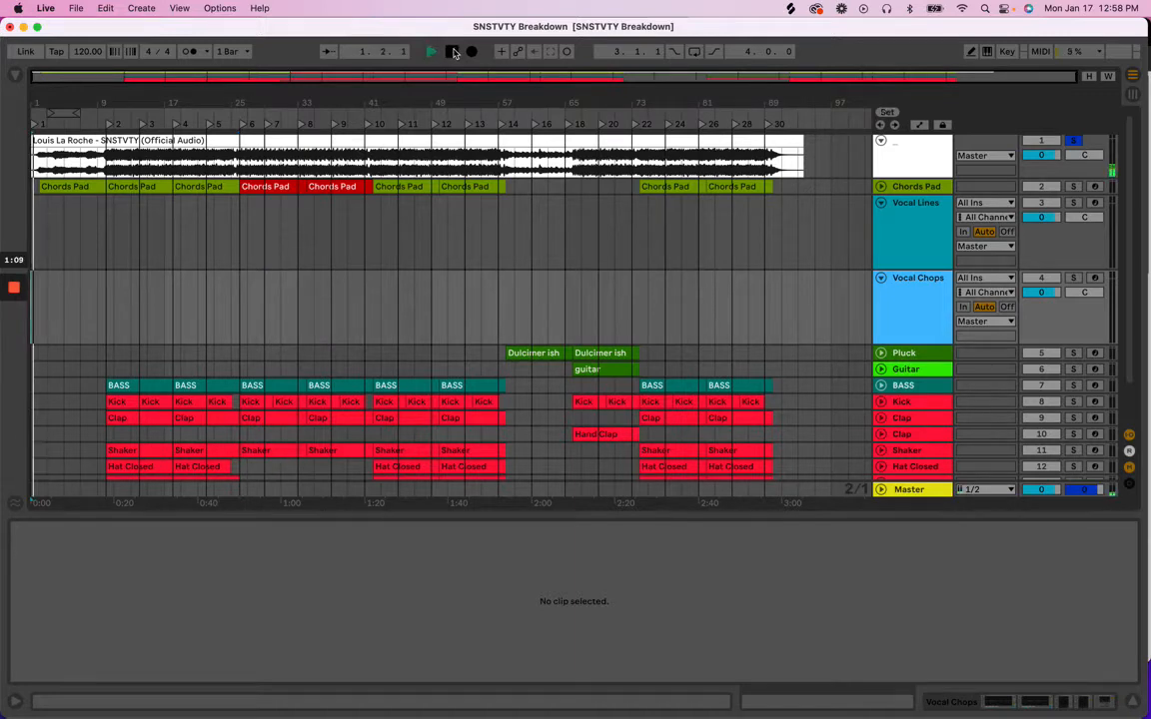
pyautogui.press('super+Tab')
pyautogui.press('super+Tab')
pyautogui.press('super+Tab')
pyautogui.press('super+Tab')
pyautogui.press('super+Tab')
pyautogui.press('super+Tab')
pyautogui.press('super+Tab')
pyautogui.press('super+Tab')
pyautogui.press('super+Tab')
pyautogui.press('super+Tab')
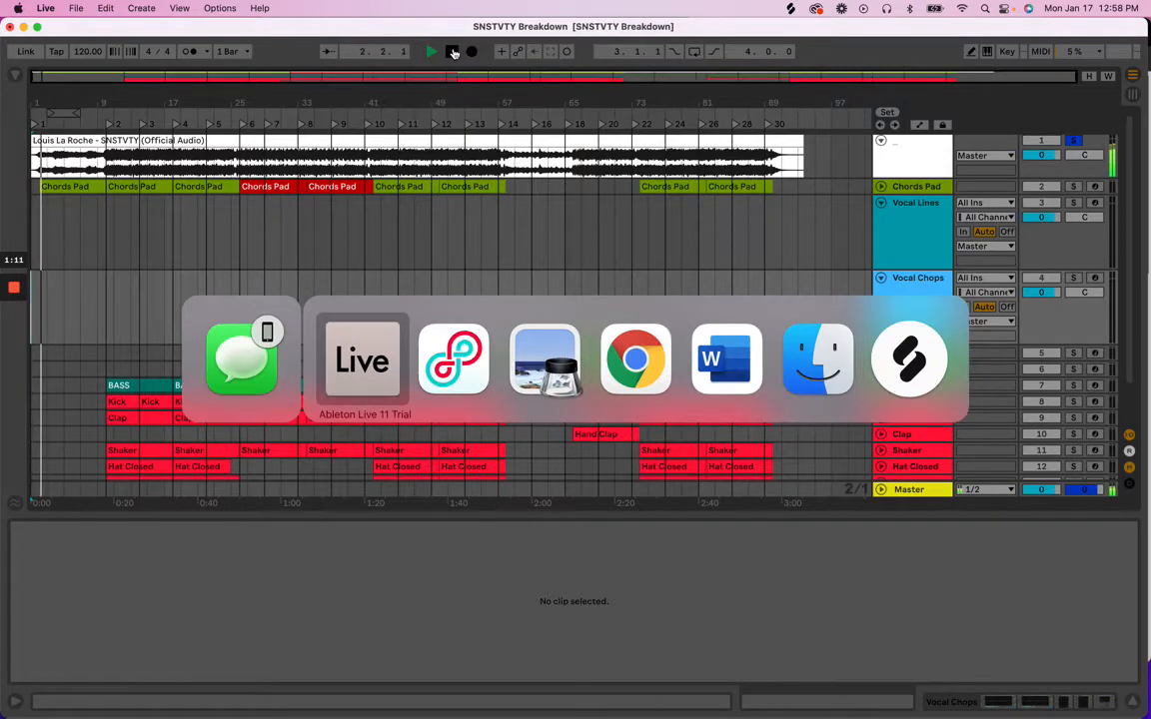
pyautogui.click(316, 212)
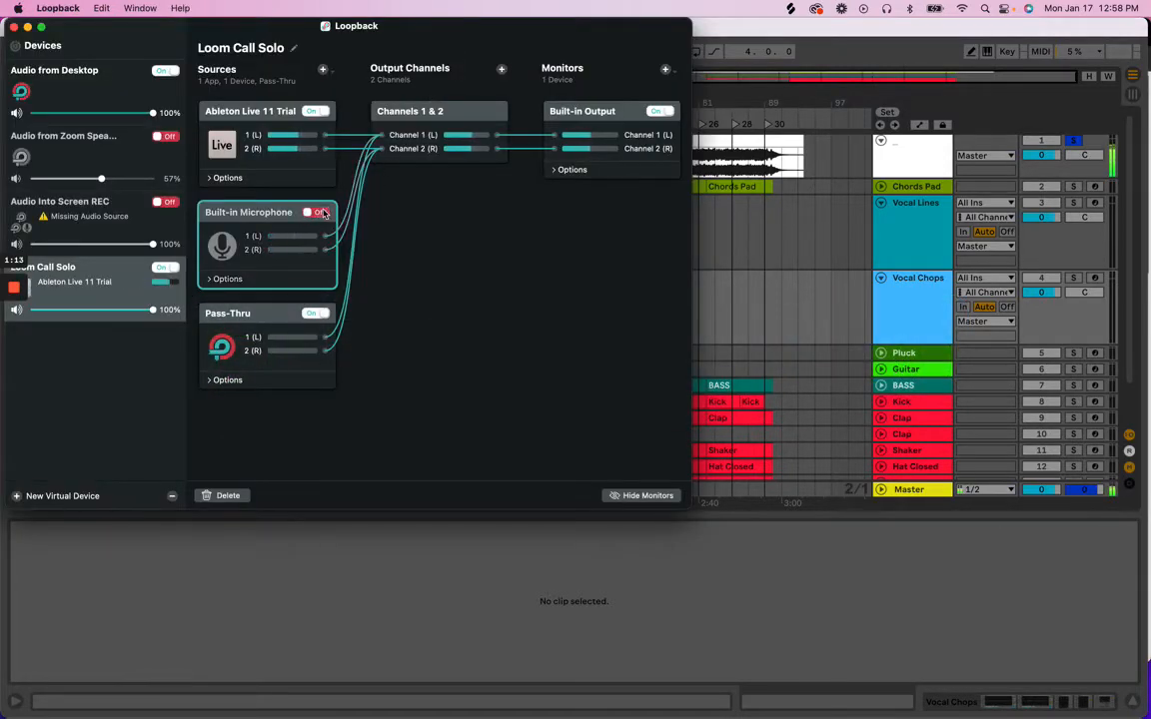
pyautogui.press('super+Tab')
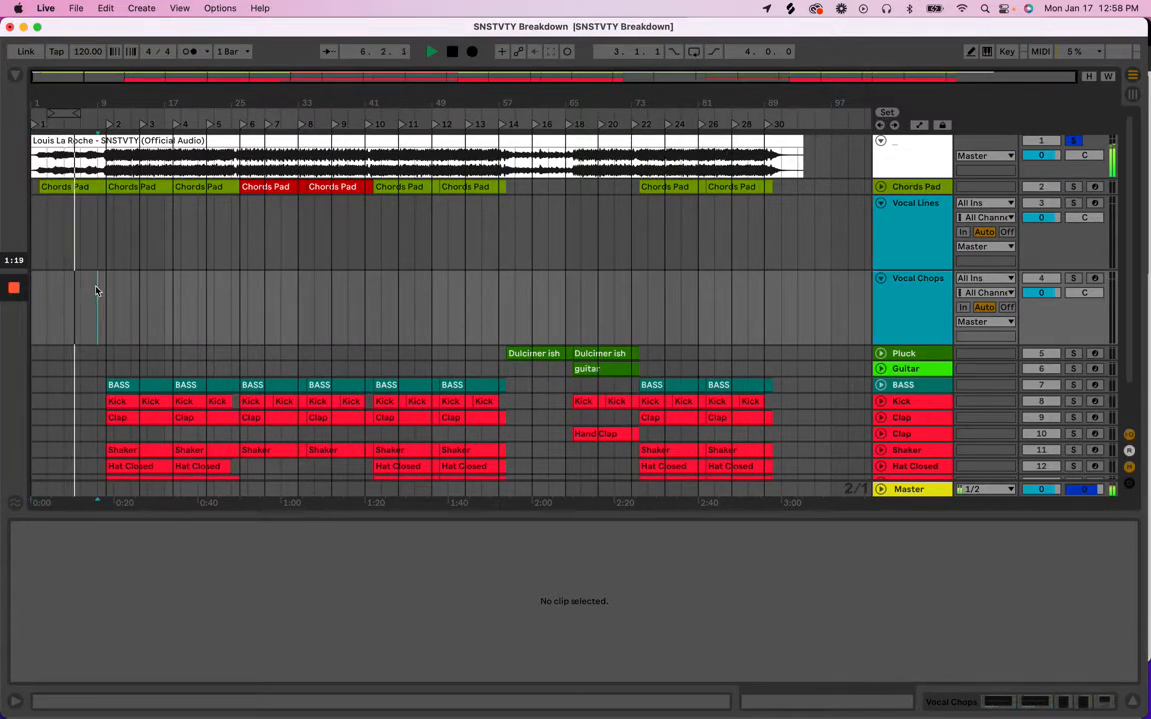
# Create an eight-bar MIDI clip, name it Vocal Lines, and place it on the Vocal Lines track at bar 10
pyautogui.moveTo(97, 290); pyautogui.dragTo(3, 286)
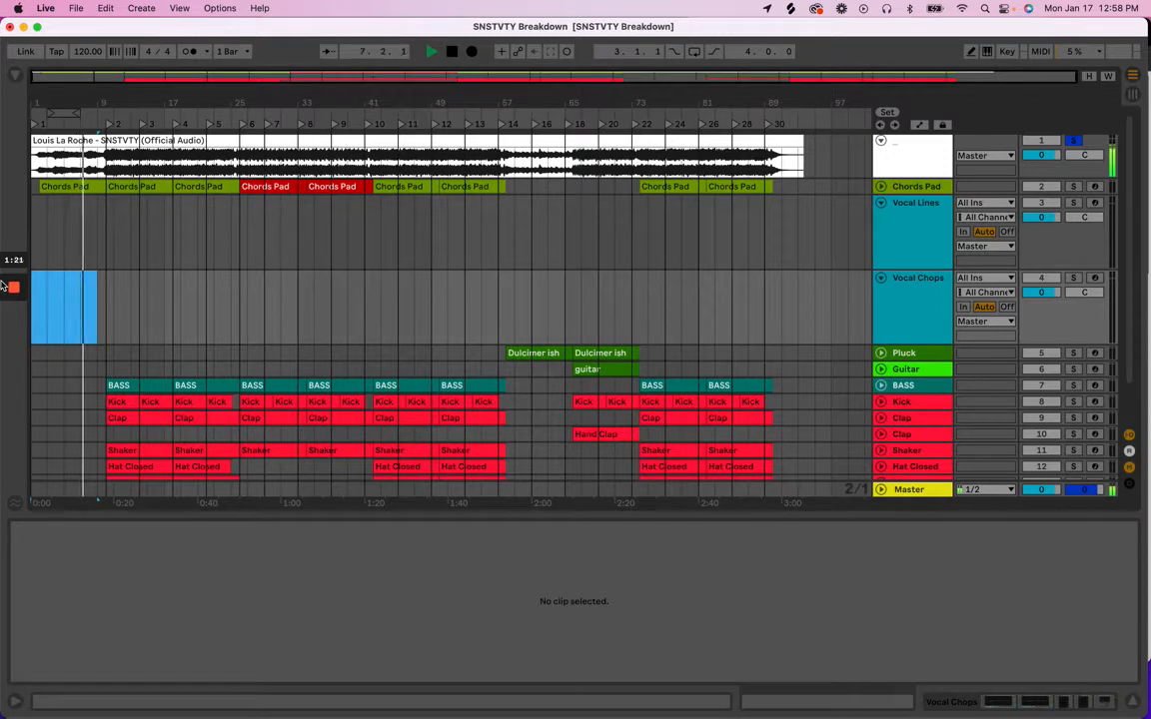
pyautogui.press('super+shift+m')
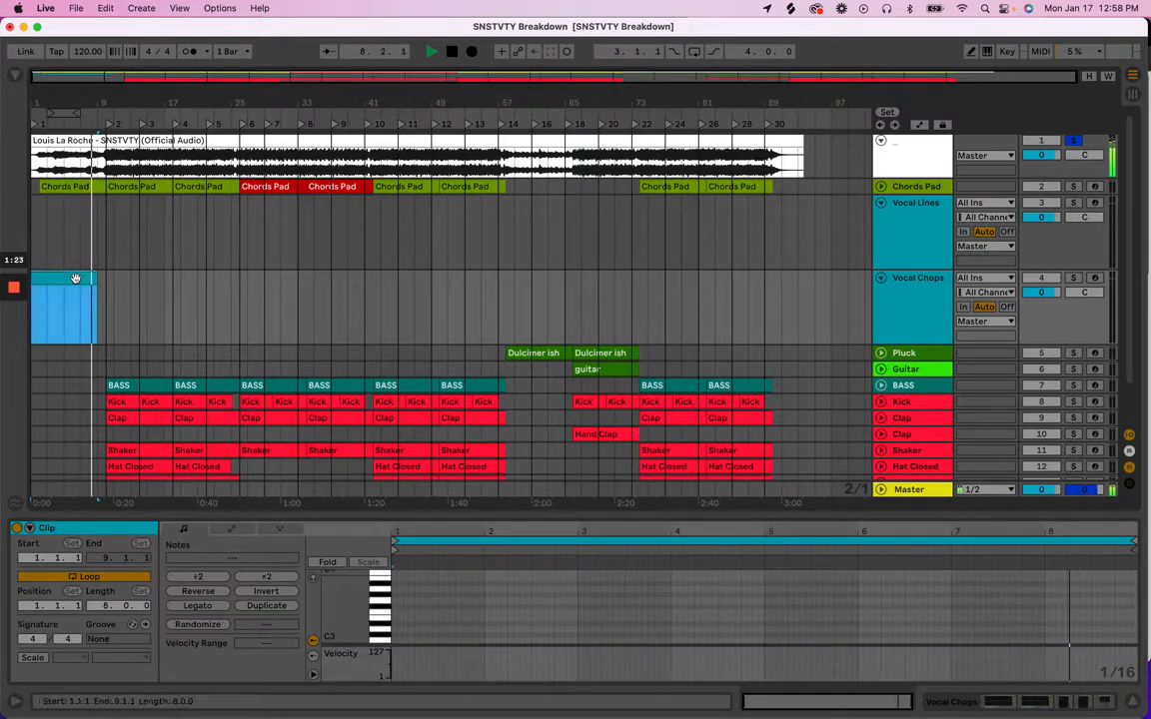
pyautogui.moveTo(75, 278); pyautogui.dragTo(74, 238)
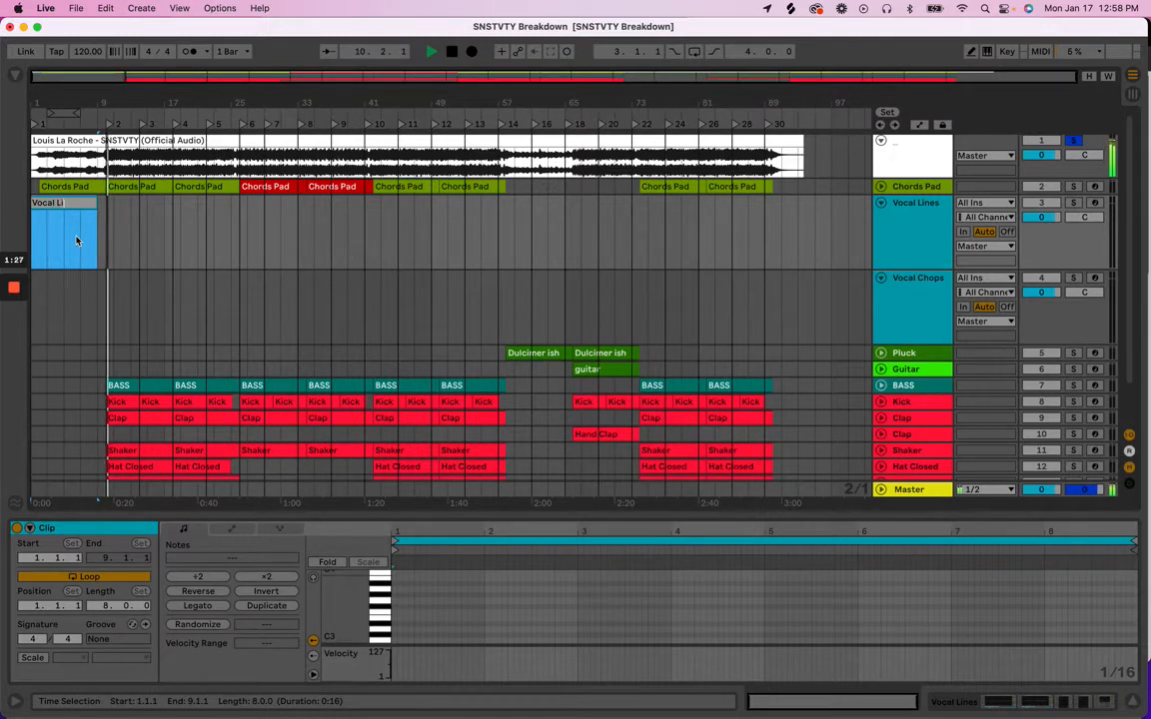
pyautogui.write('nes')
pyautogui.press('Return')
pyautogui.moveTo(75, 206); pyautogui.dragTo(152, 204)
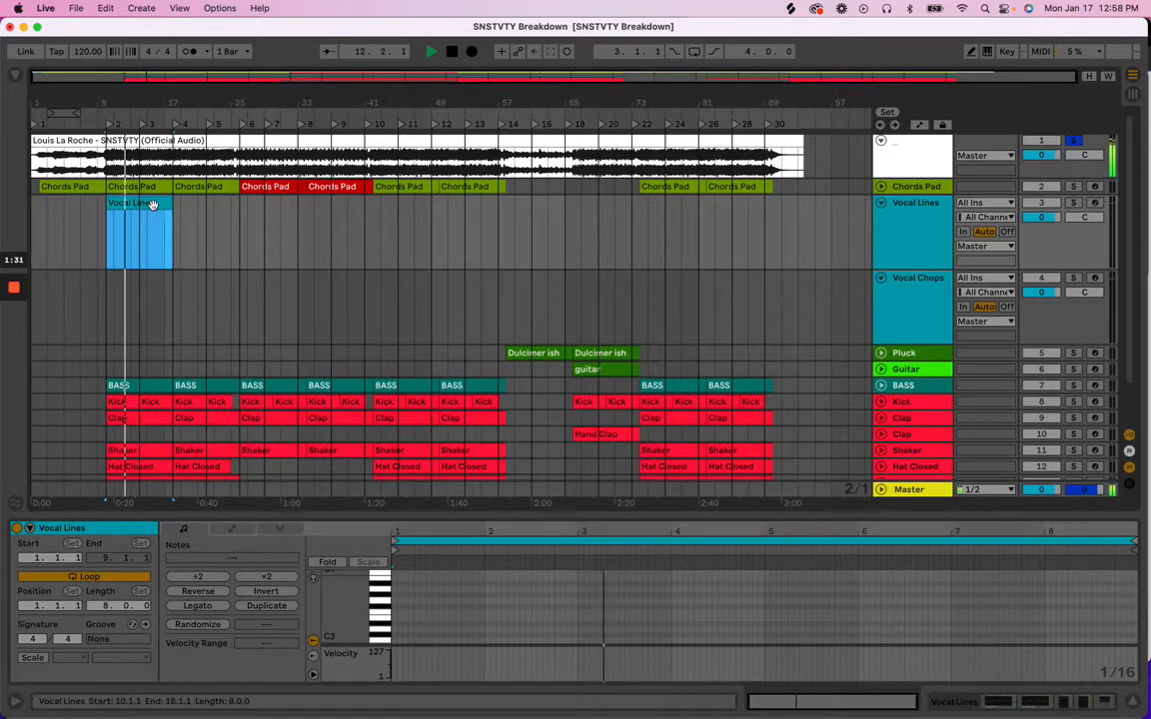
# Create an eight-bar MIDI clip at bar 1 of the Vocal Chops track and name it Vocal Chops
pyautogui.click(100, 290)
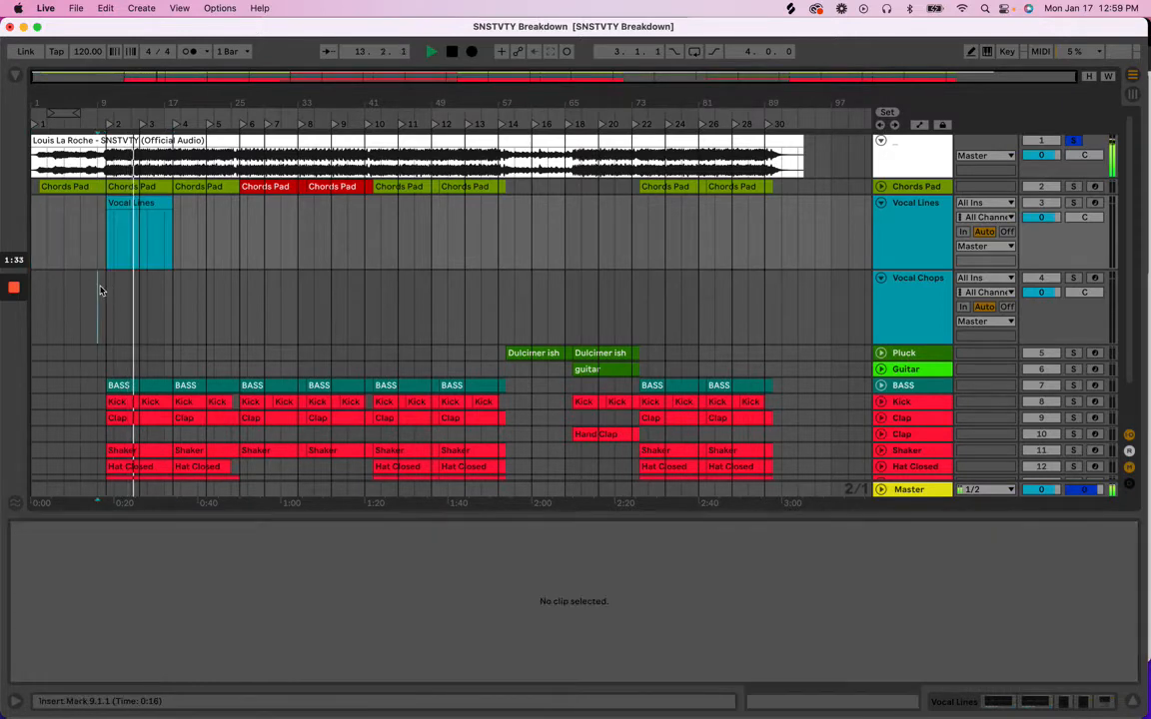
pyautogui.moveTo(100, 290); pyautogui.dragTo(12, 290)
pyautogui.press('super+shift+m')
pyautogui.press('super+r')
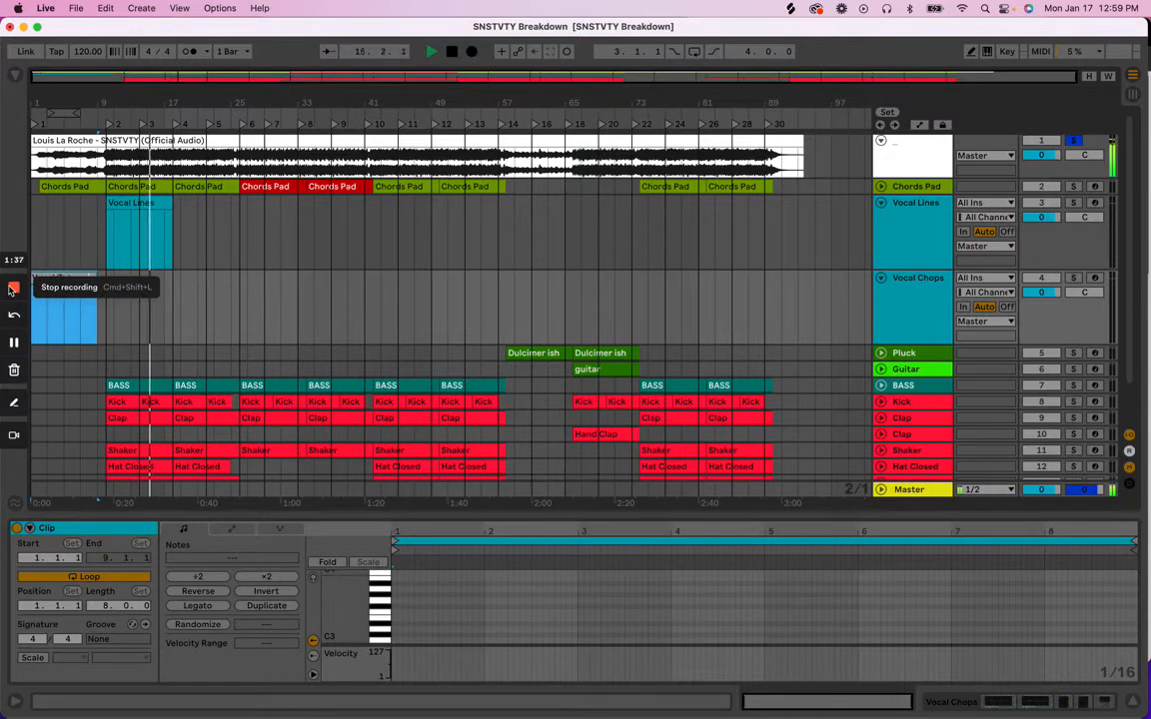
pyautogui.press('Return')
pyautogui.press('super+r')
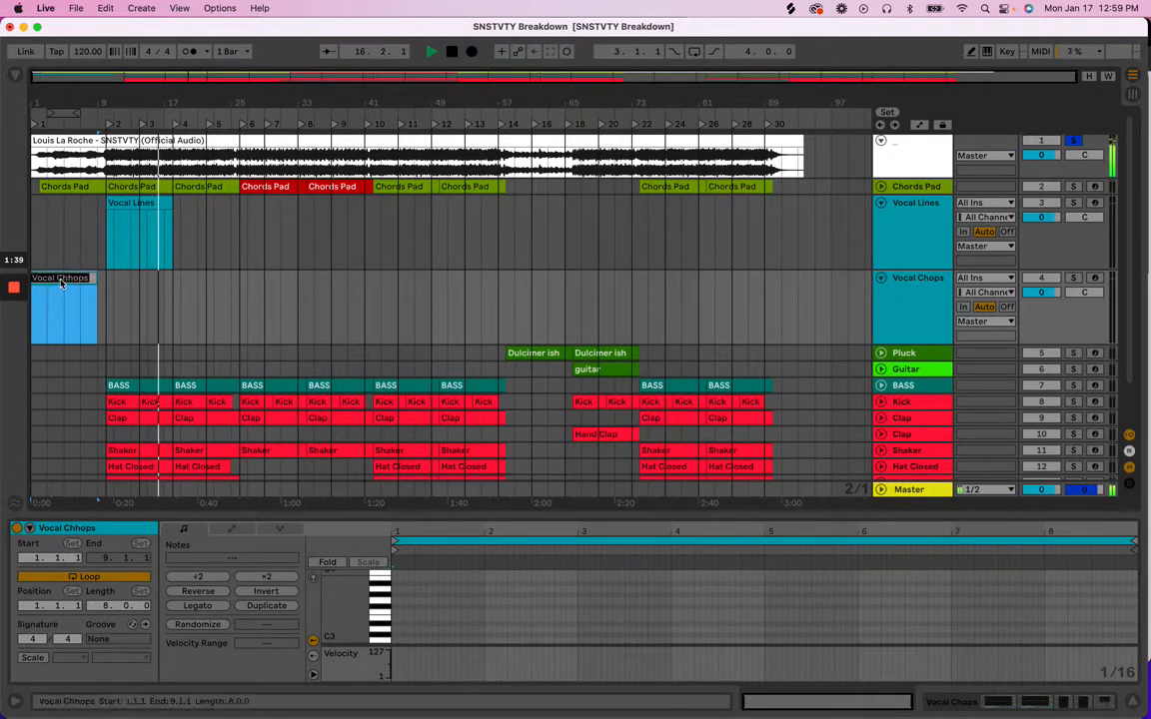
pyautogui.click(61, 281)
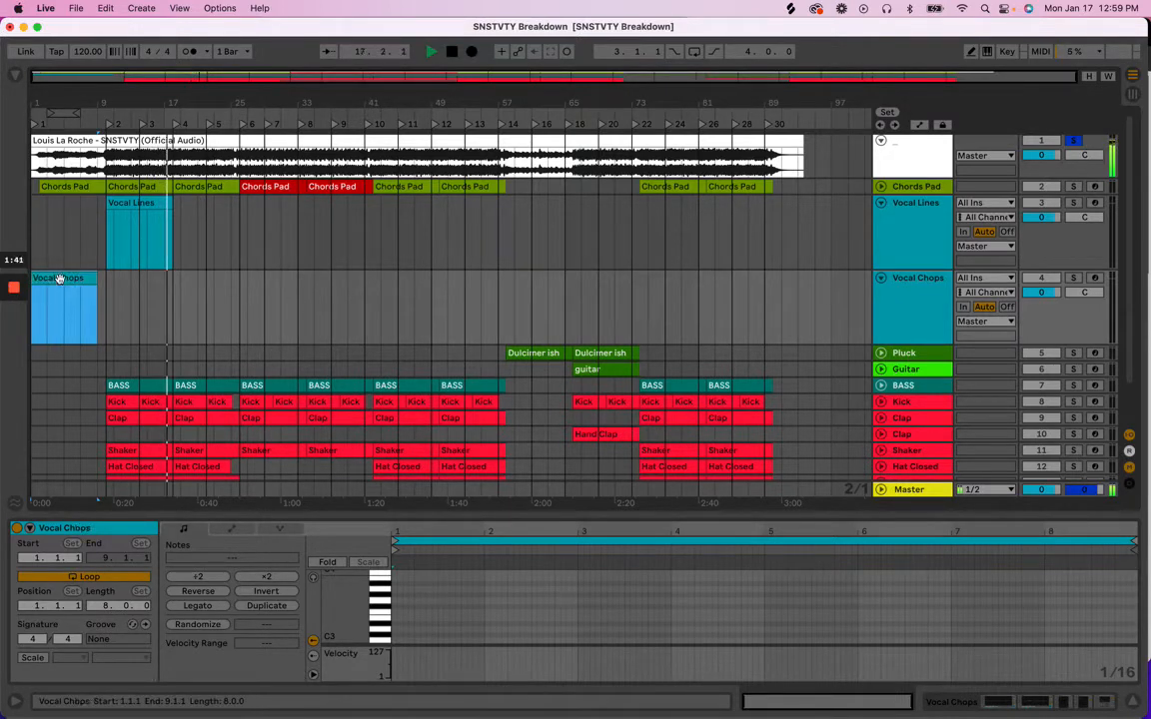
# Duplicate the Vocal Lines clip so the copy starts at bar 18, and hide the clip detail view
pyautogui.click(165, 204)
pyautogui.press('super+d')
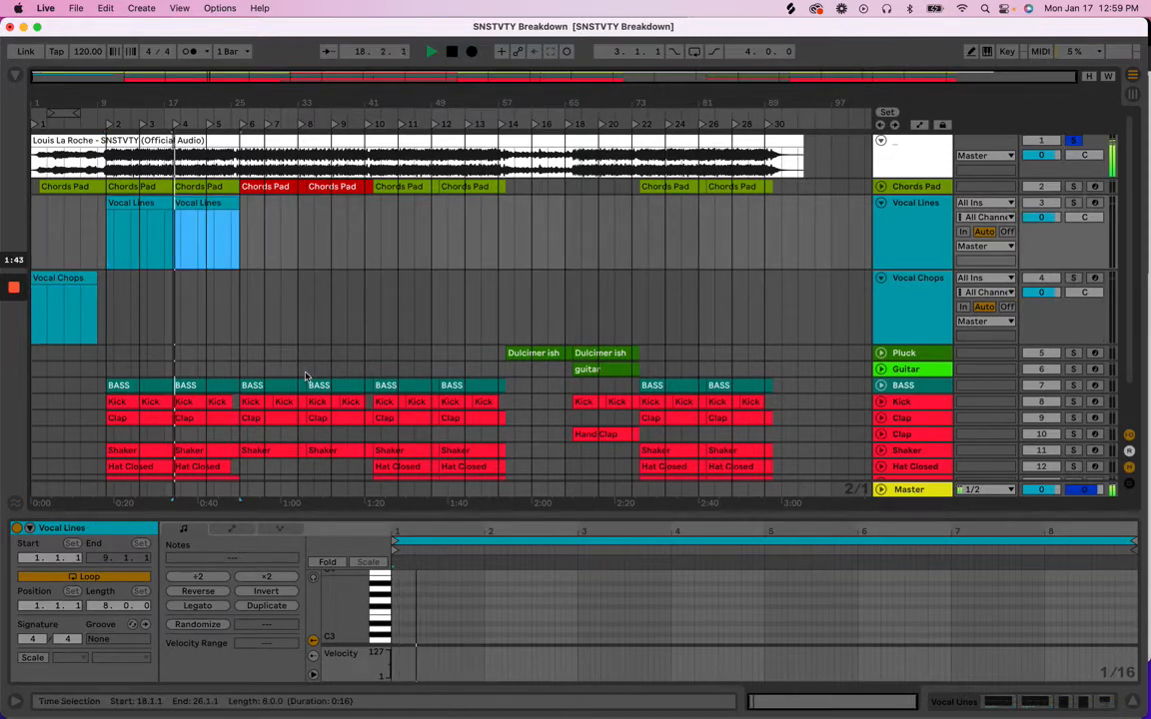
pyautogui.doubleClick(423, 516)
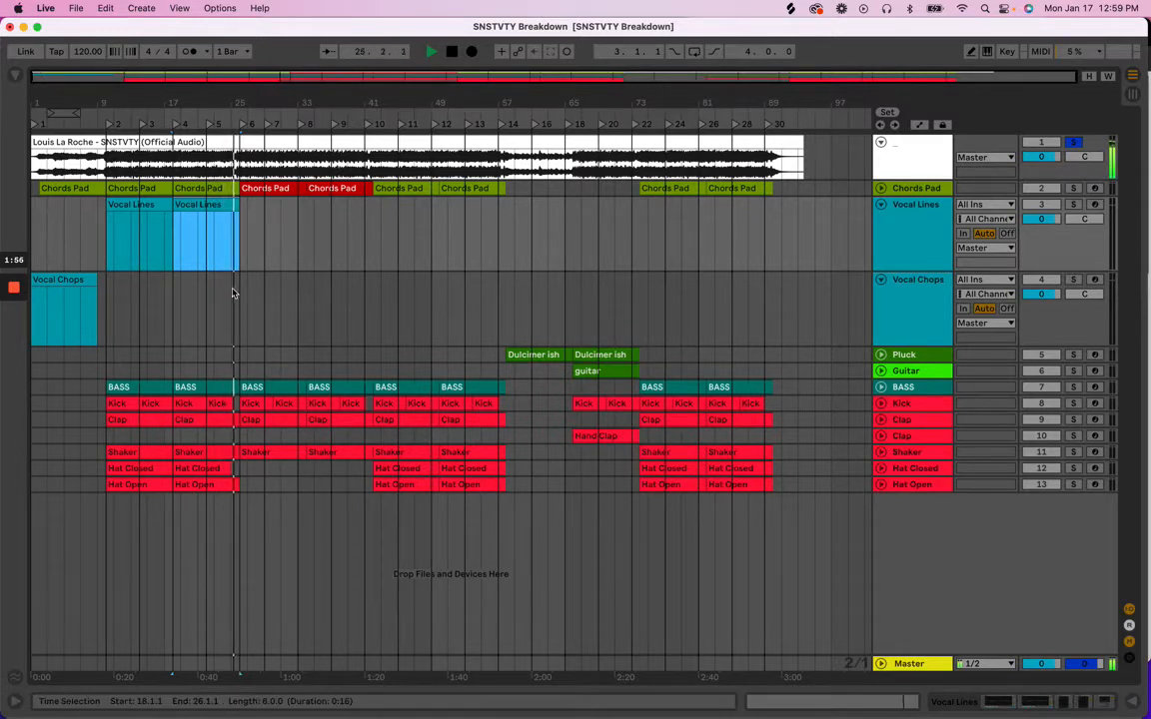
# Copy the opening Vocal Chops clip to bar 26 and duplicate that copy to bar 34
pyautogui.moveTo(238, 293); pyautogui.dragTo(6, 288)
pyautogui.press('super+d')
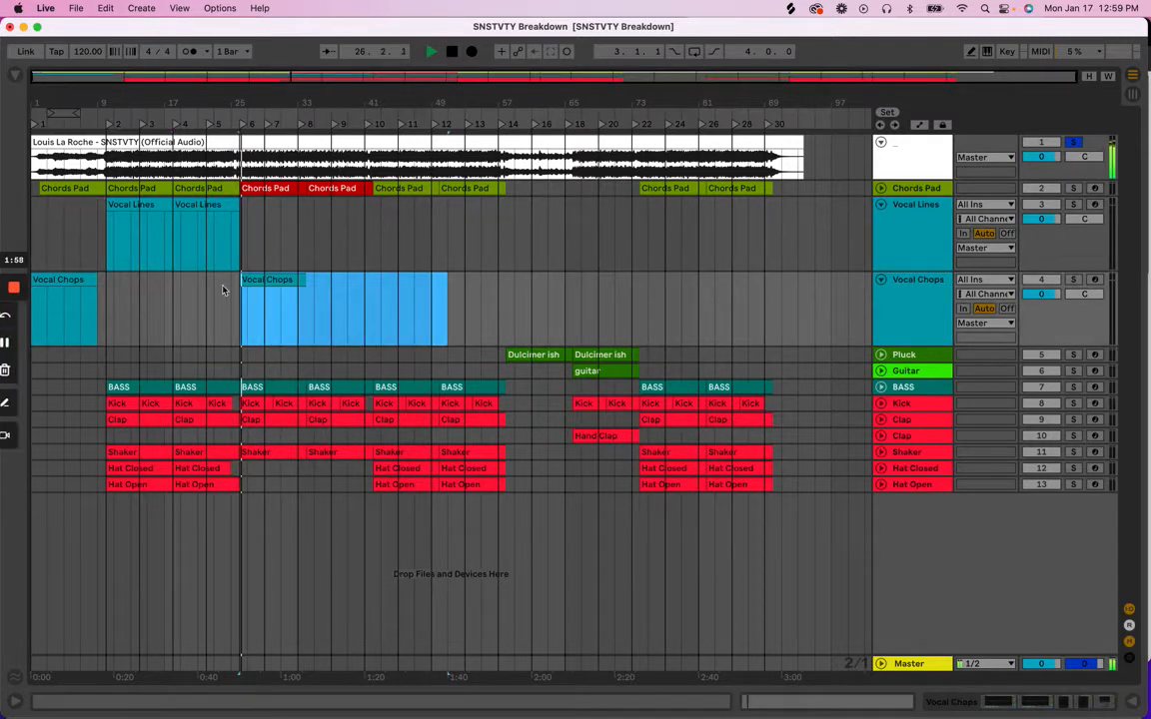
pyautogui.click(275, 278)
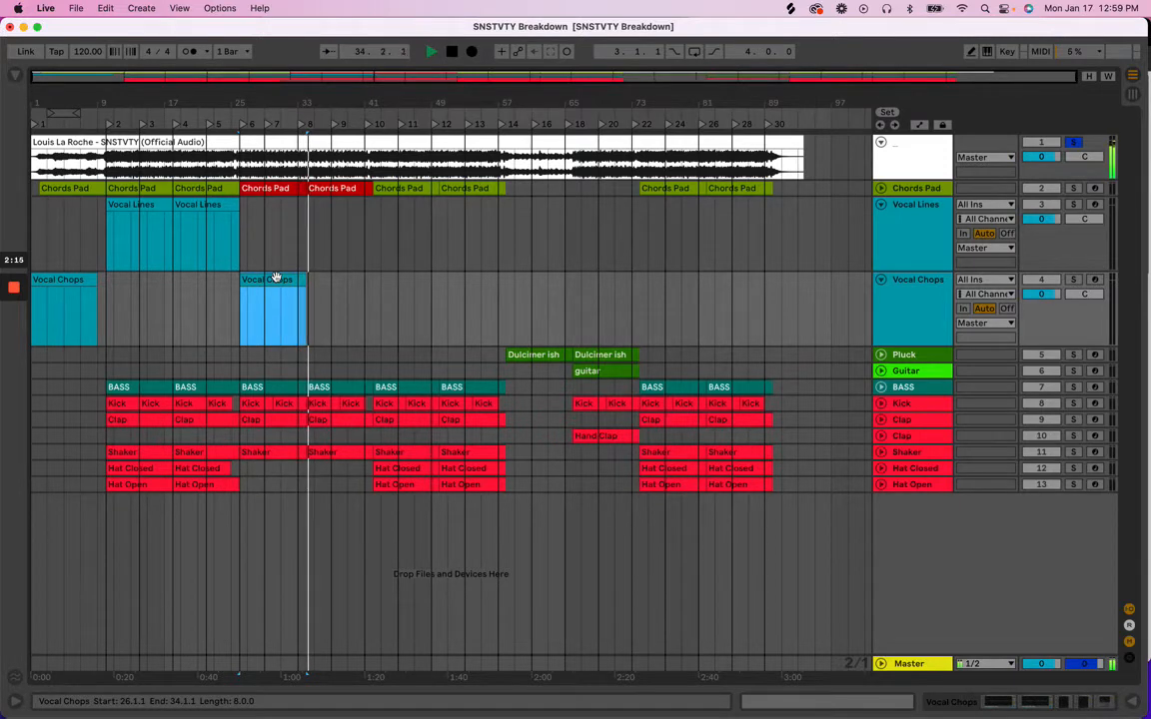
pyautogui.press('super+d')
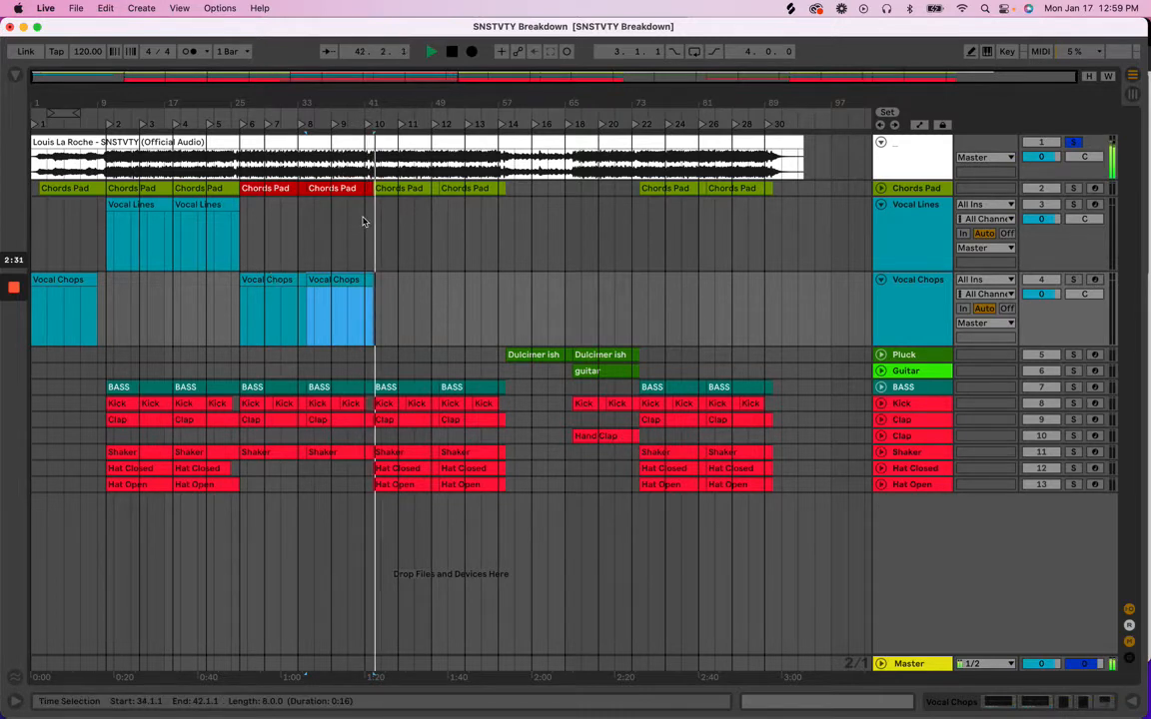
# Arrange further Vocal Lines copies at bars 42, 50, 74 and 82, matching the Chords Pad sections
pyautogui.click(215, 204)
pyautogui.moveTo(216, 204); pyautogui.dragTo(421, 235)
pyautogui.press('super+d')
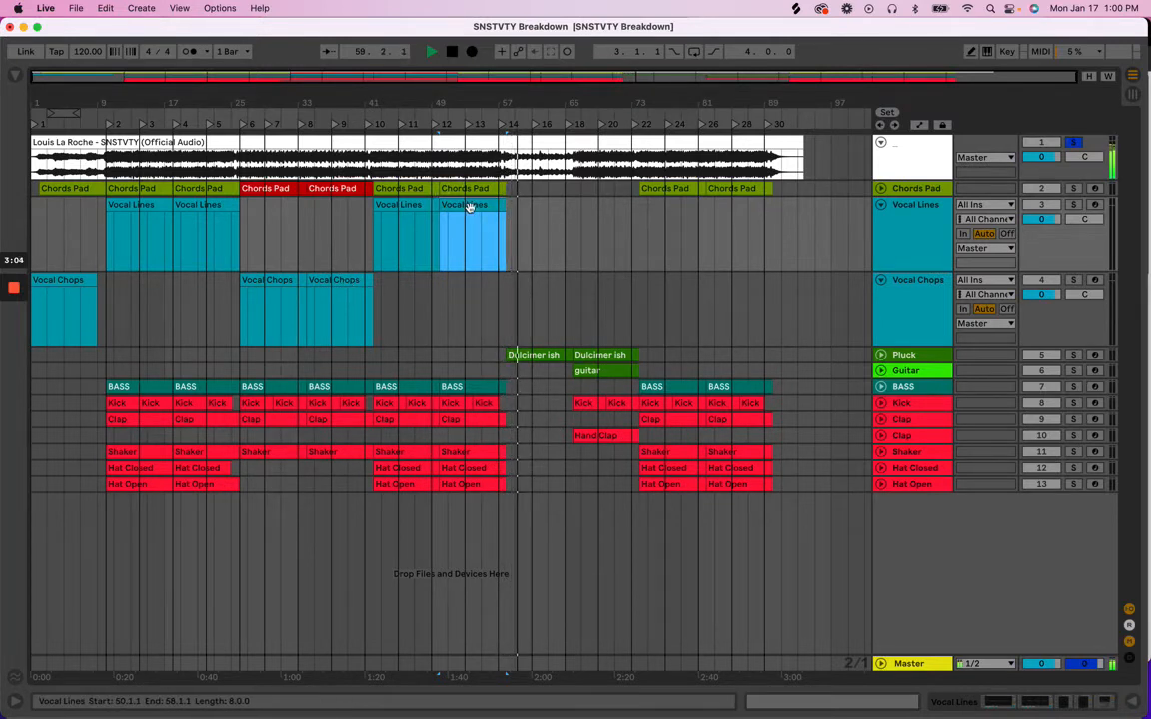
pyautogui.moveTo(469, 205); pyautogui.dragTo(671, 217)
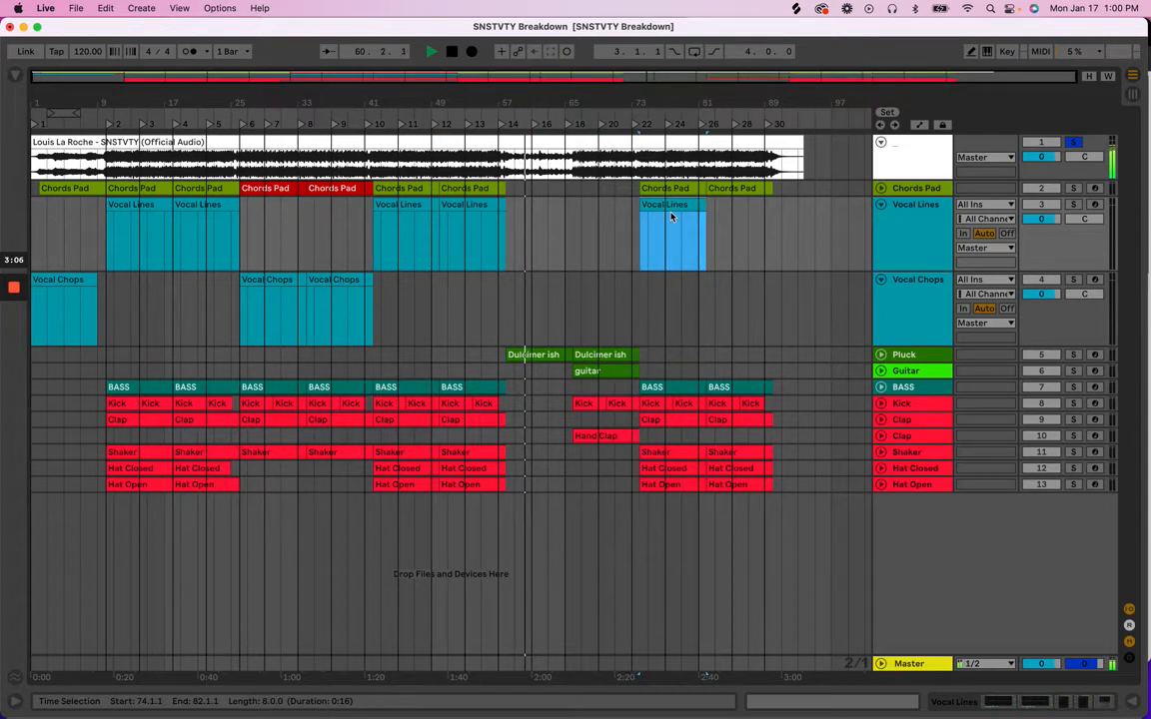
pyautogui.press('super+d')
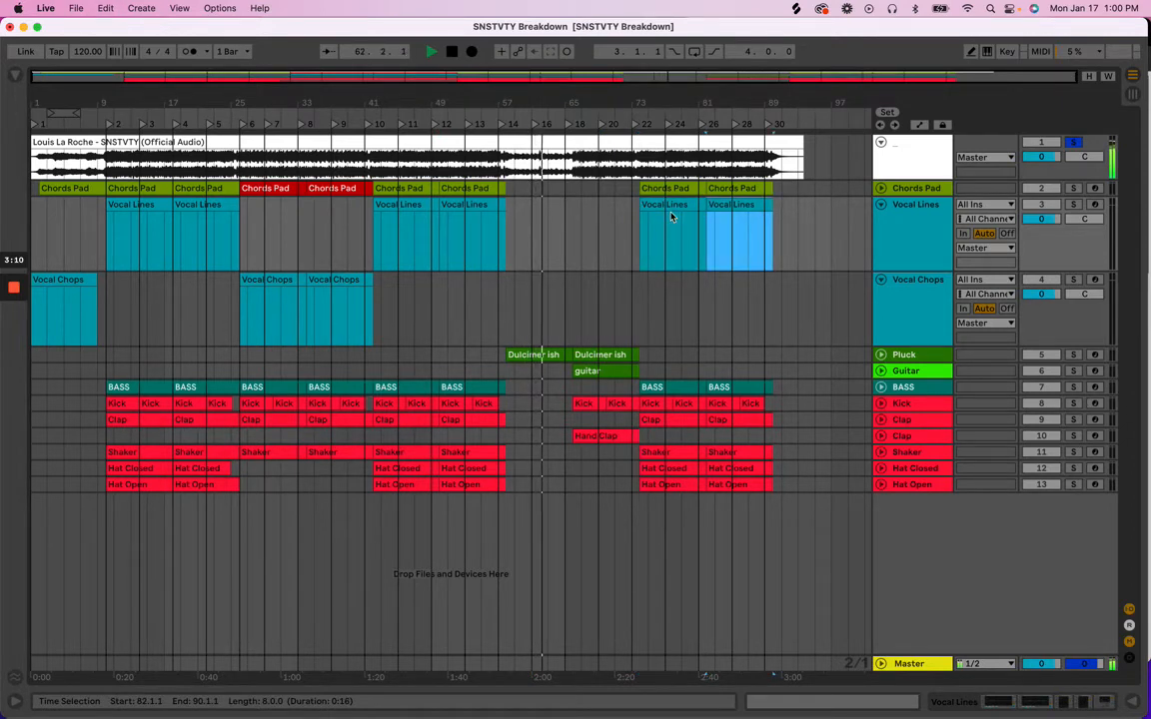
# Move the Vocal Chops clip at bar 34 to bar 66, above the guitar section
pyautogui.moveTo(325, 280); pyautogui.dragTo(596, 287)
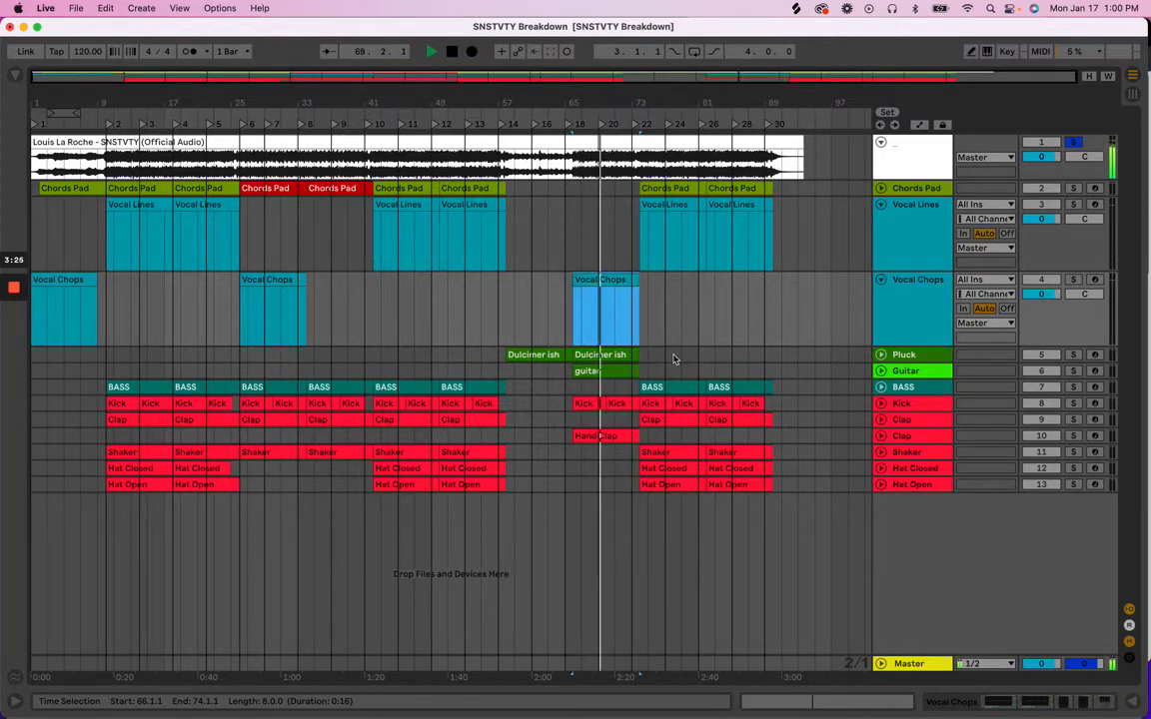
pyautogui.click(816, 469)
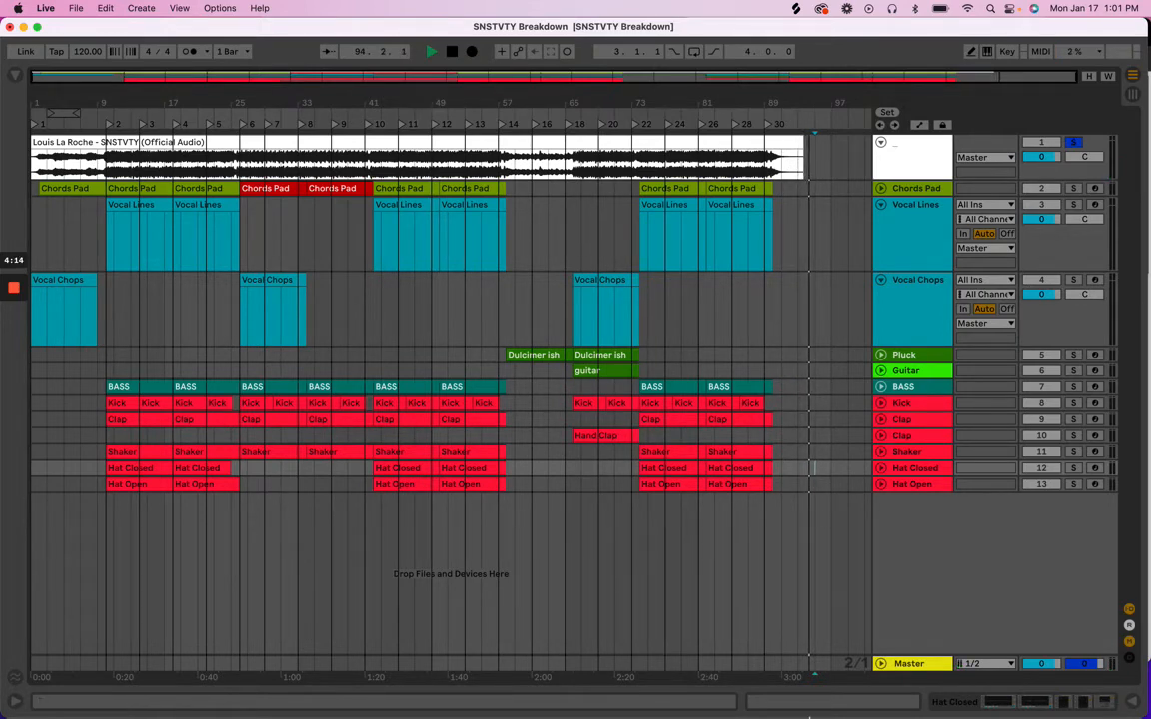
# Switch to Loopback, turn the Built-in Microphone source back on, and return to Ableton Live
pyautogui.moveTo(749, 699)
pyautogui.click(683, 696)
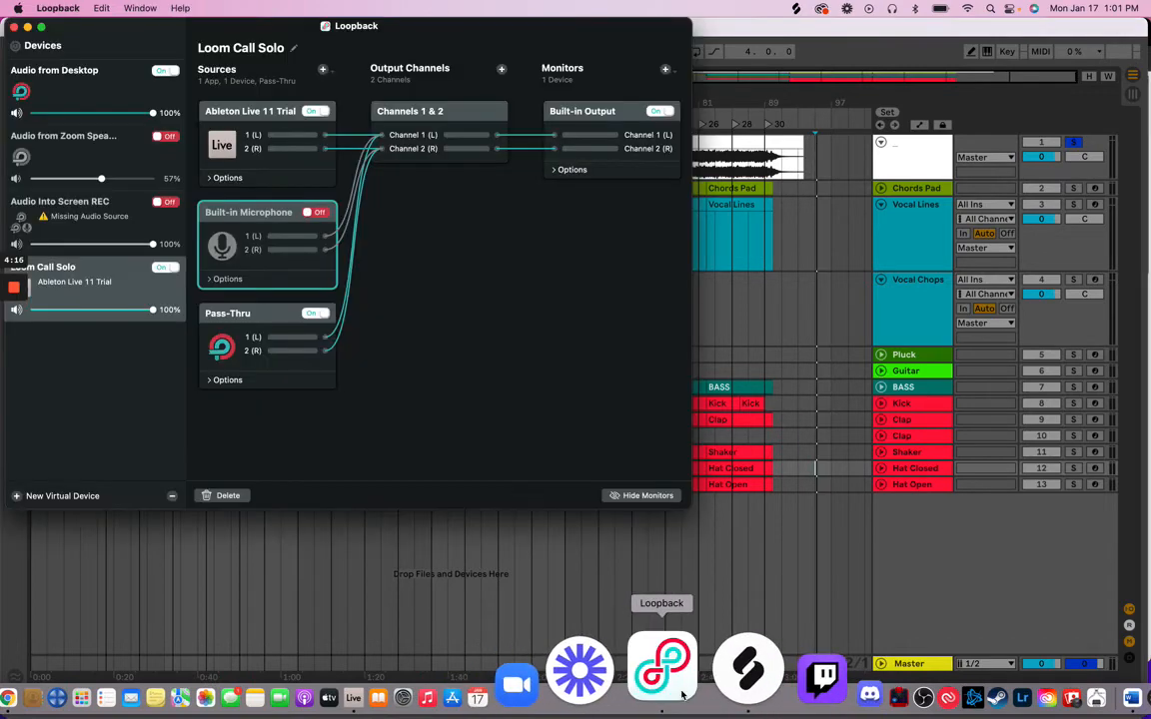
pyautogui.click(313, 213)
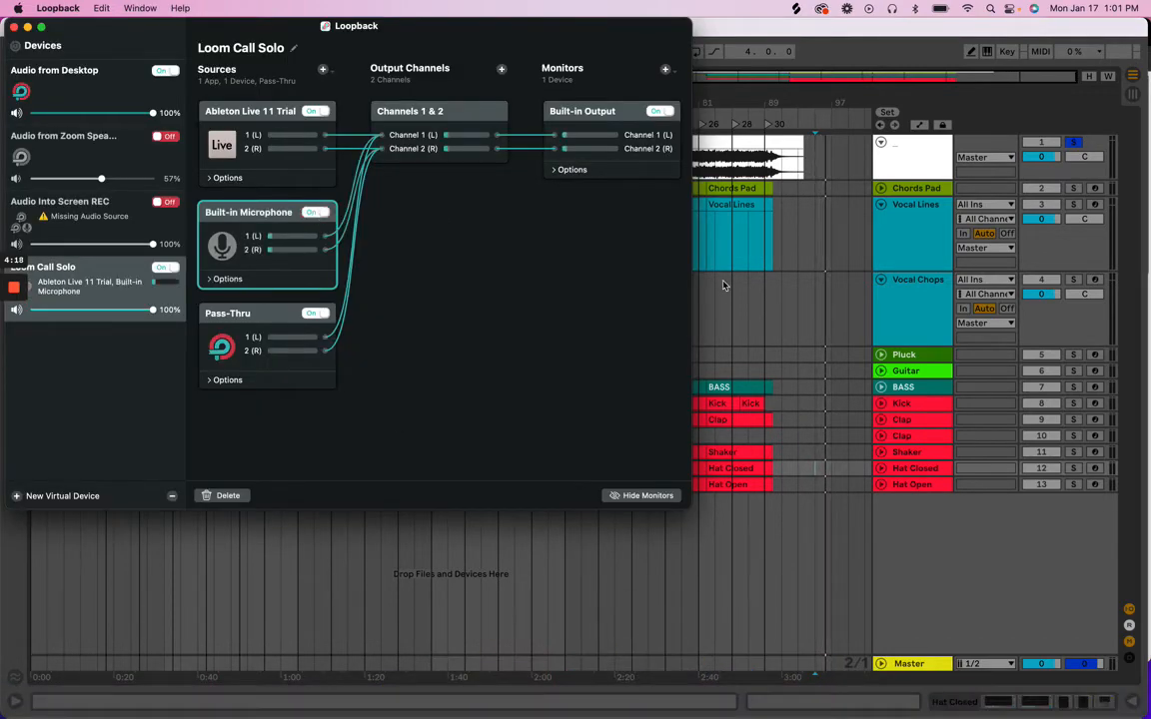
pyautogui.click(724, 294)
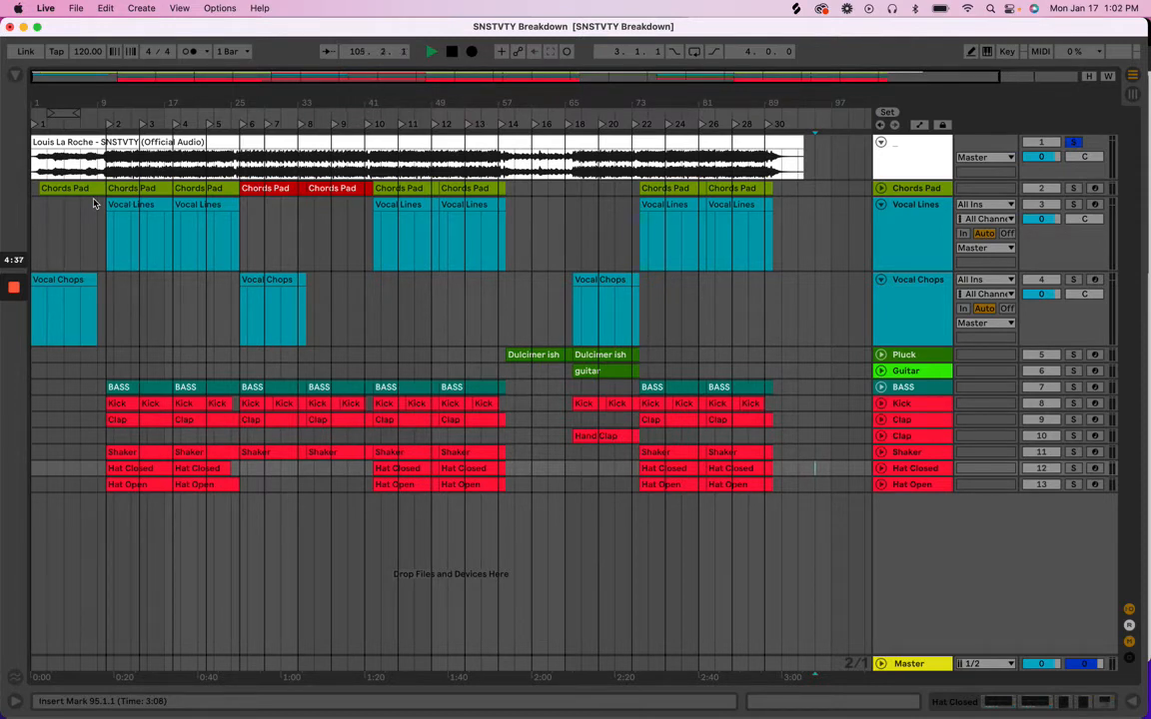
# Open the first Kick clip at bar 10 in the clip detail view
pyautogui.doubleClick(130, 409)
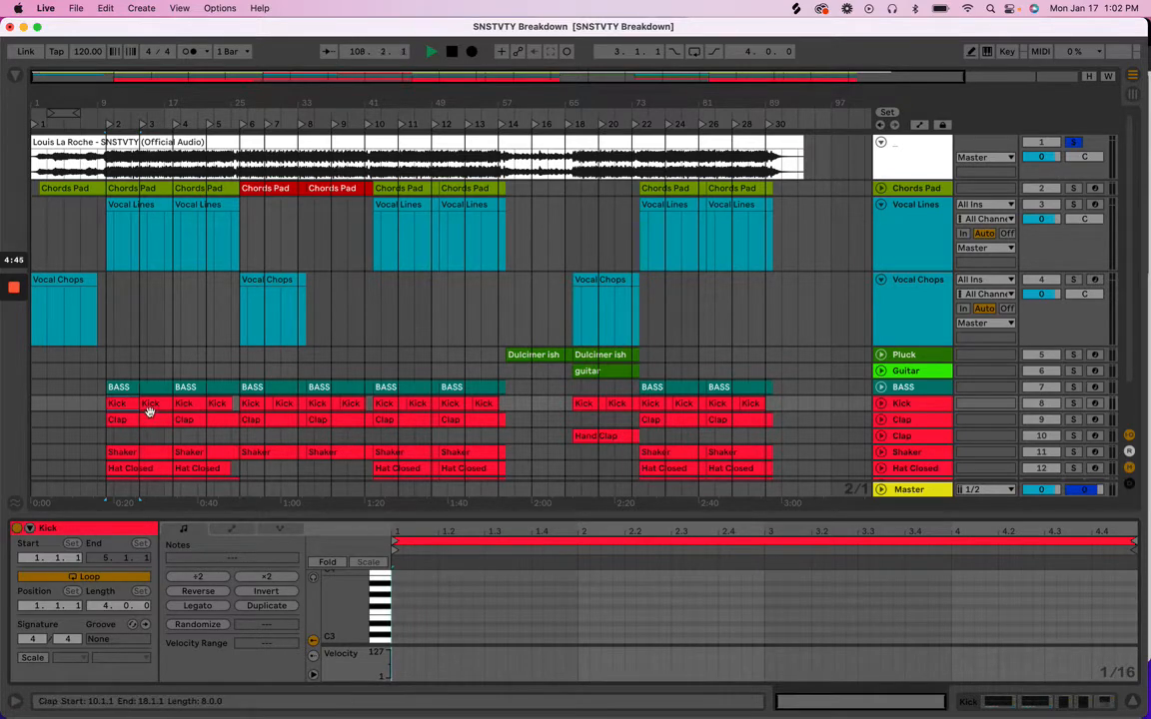
# Review the arrangement from the reference audio down to Hat Open, checking the Chords Pad clips at bars 18 and 26, and hide the clip details
pyautogui.scroll(-2, 149, 405)
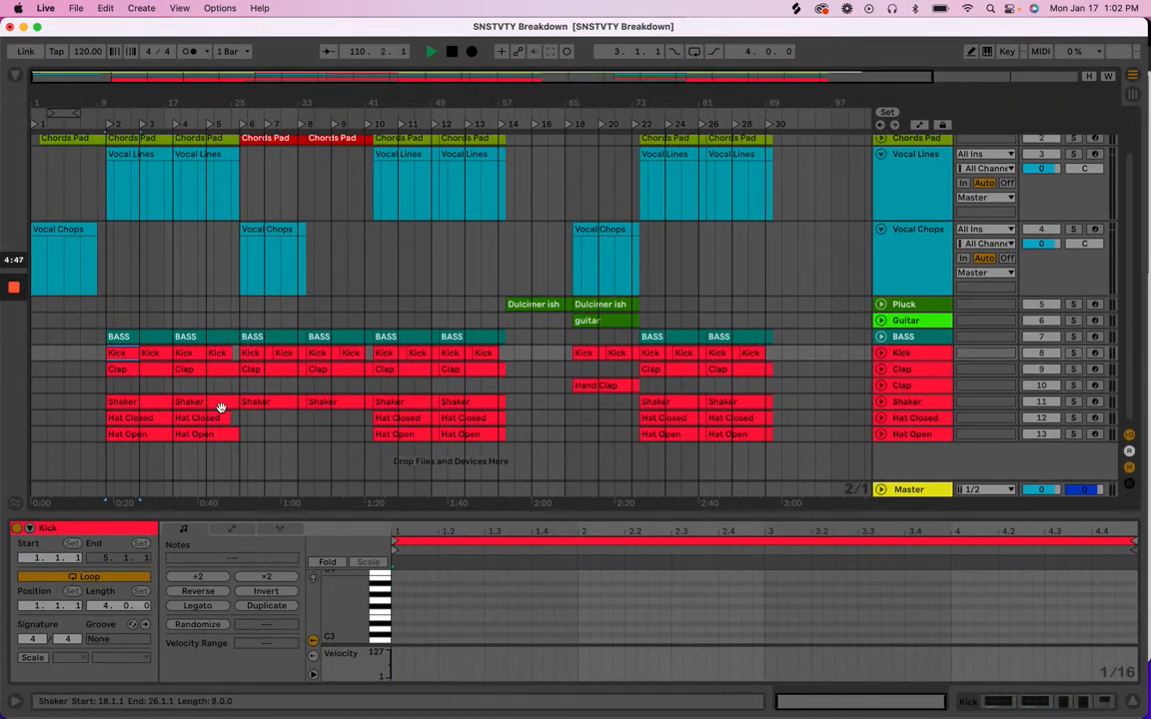
pyautogui.scroll(2, 221, 406)
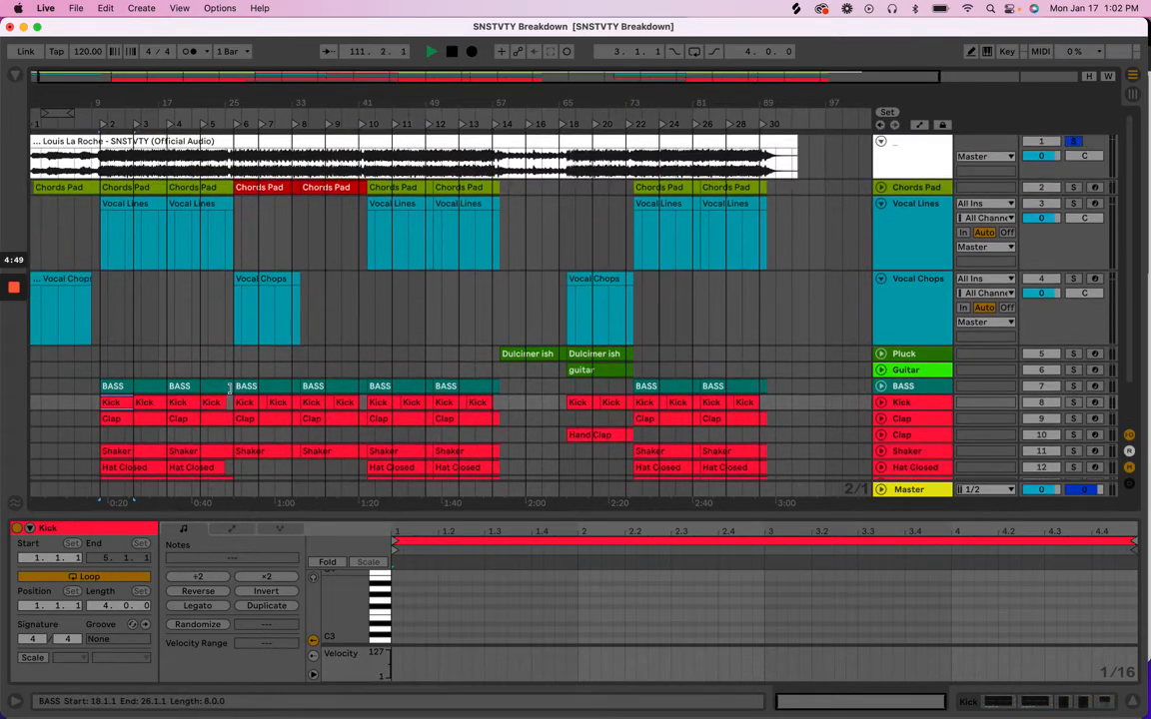
pyautogui.hscroll(1, 245, 386)
pyautogui.hscroll(-1, 245, 387)
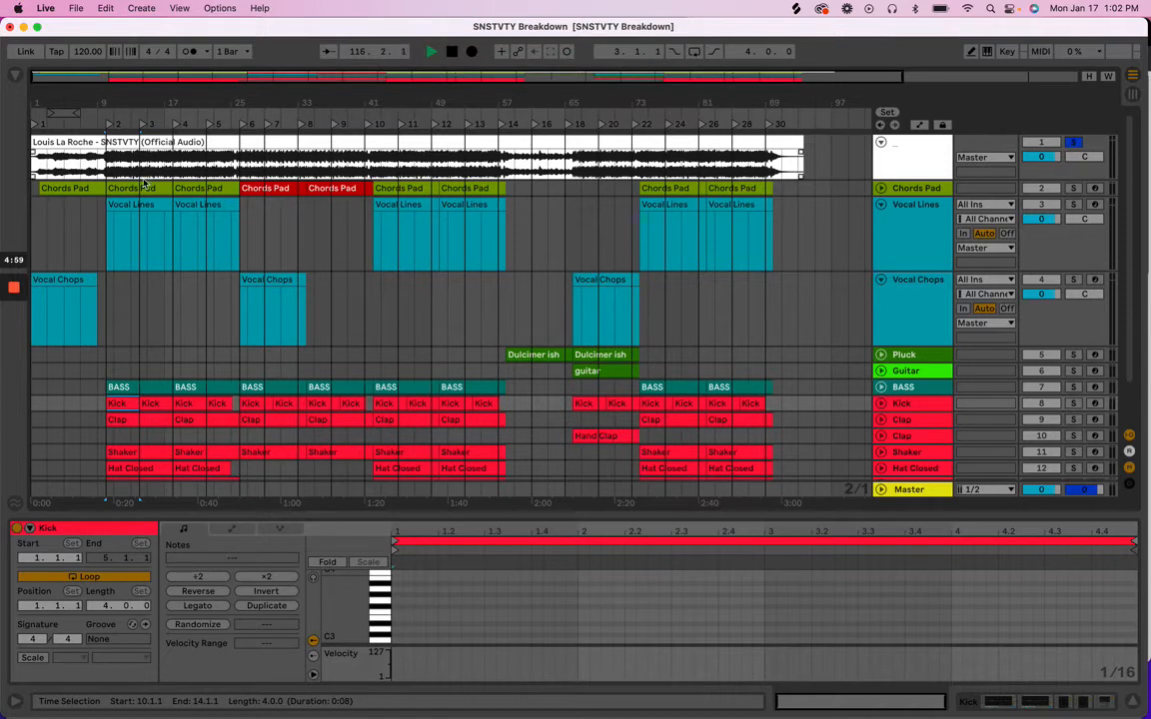
pyautogui.click(196, 188)
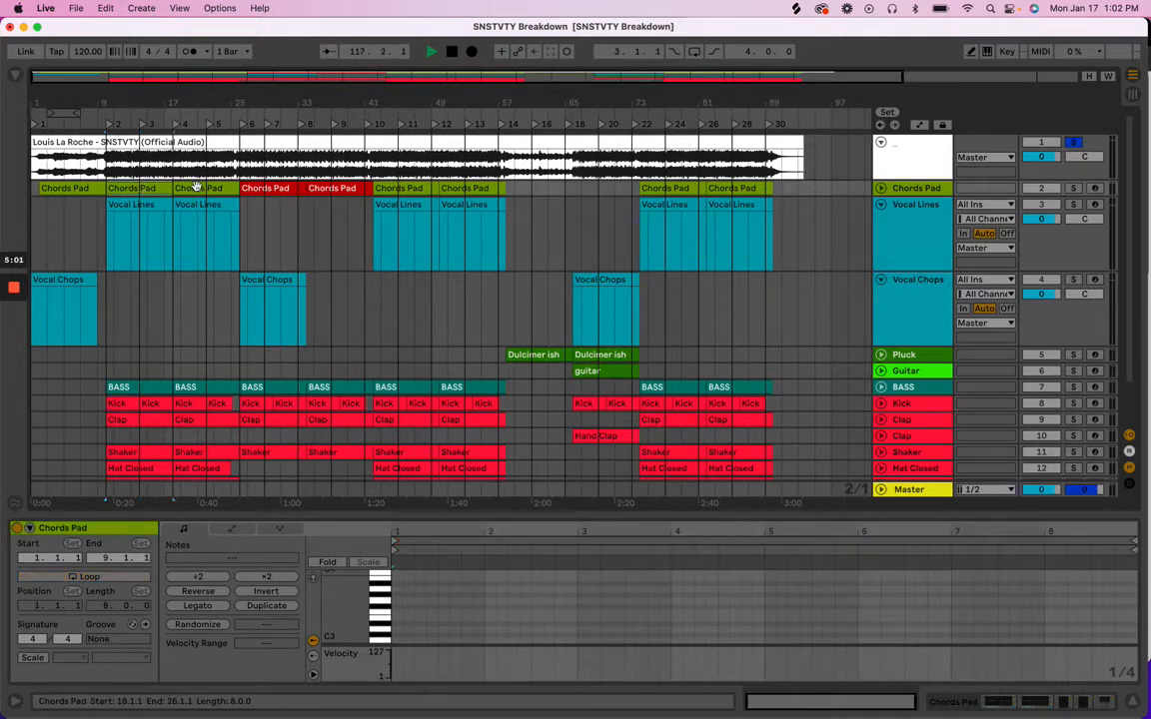
pyautogui.click(280, 188)
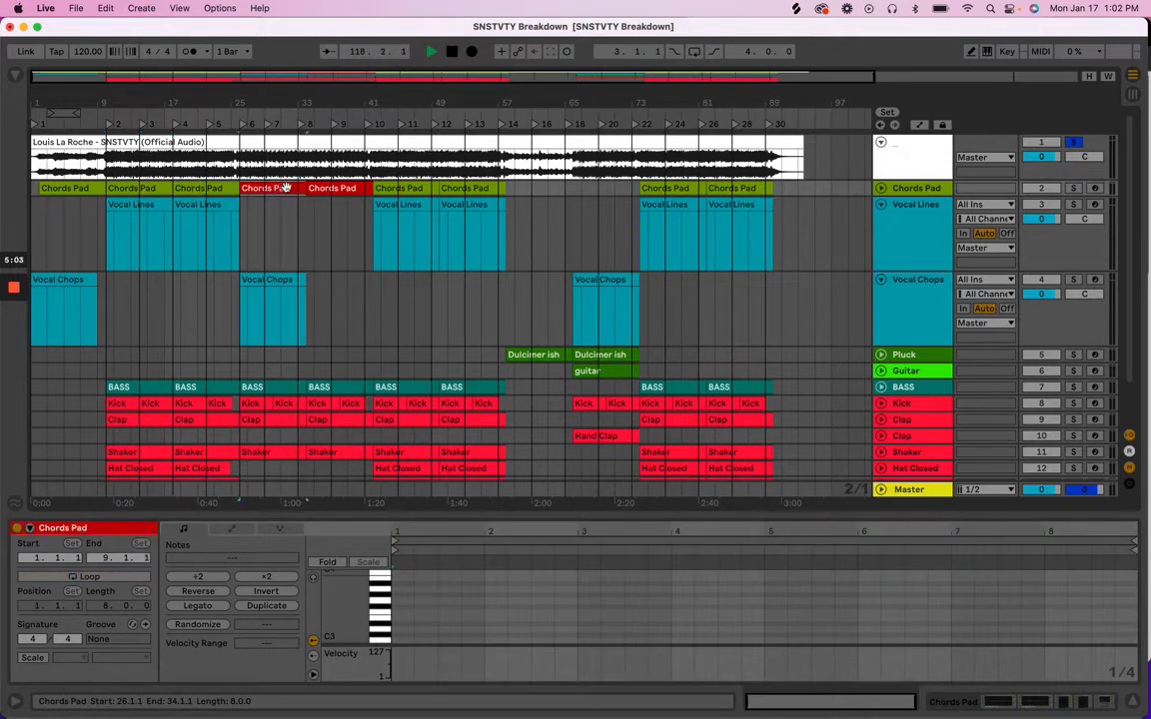
pyautogui.click(322, 189)
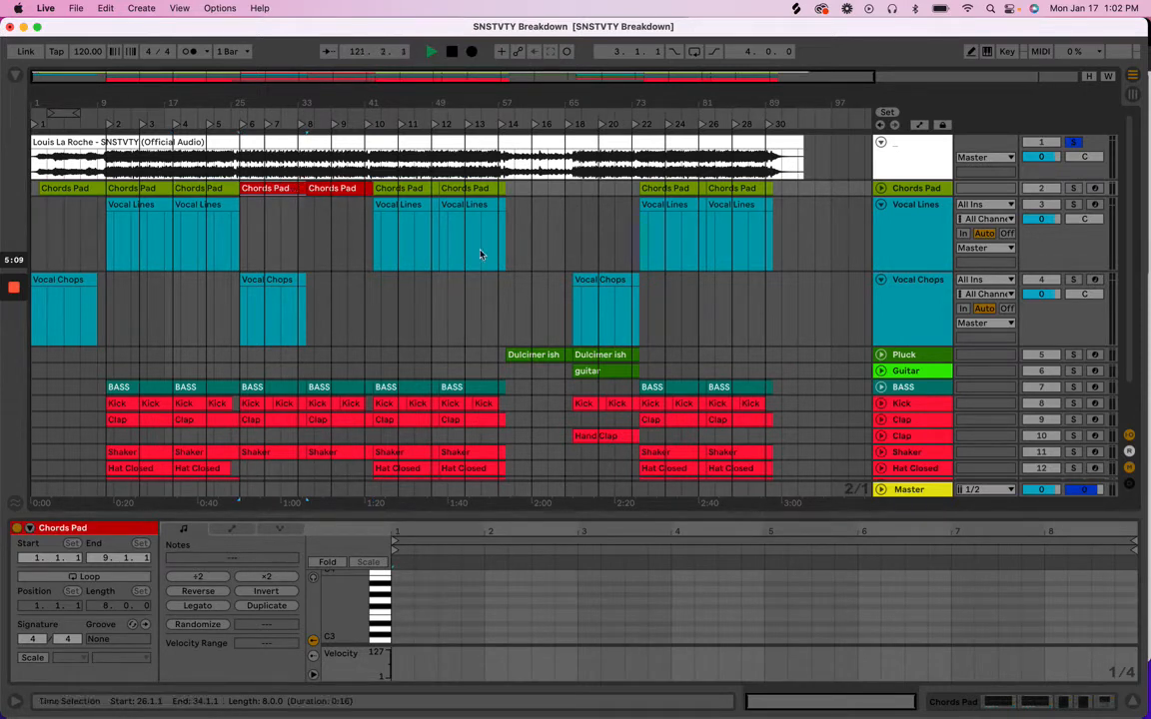
pyautogui.scroll(-2, 480, 254)
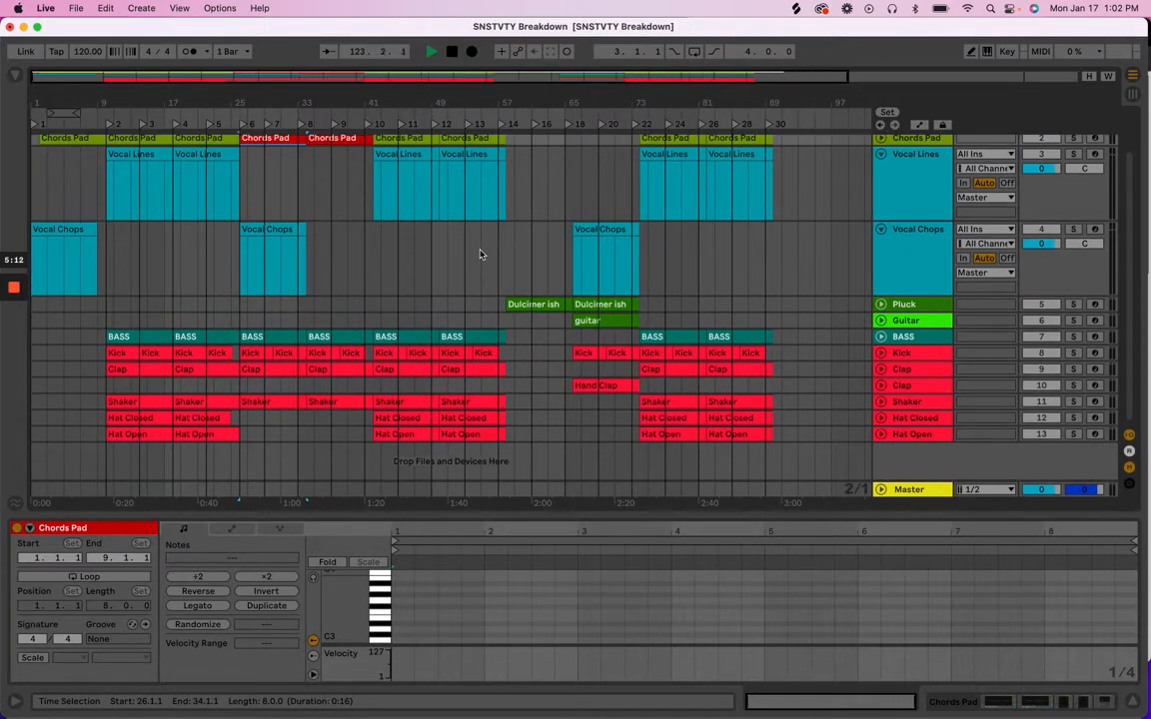
pyautogui.scroll(2, 480, 254)
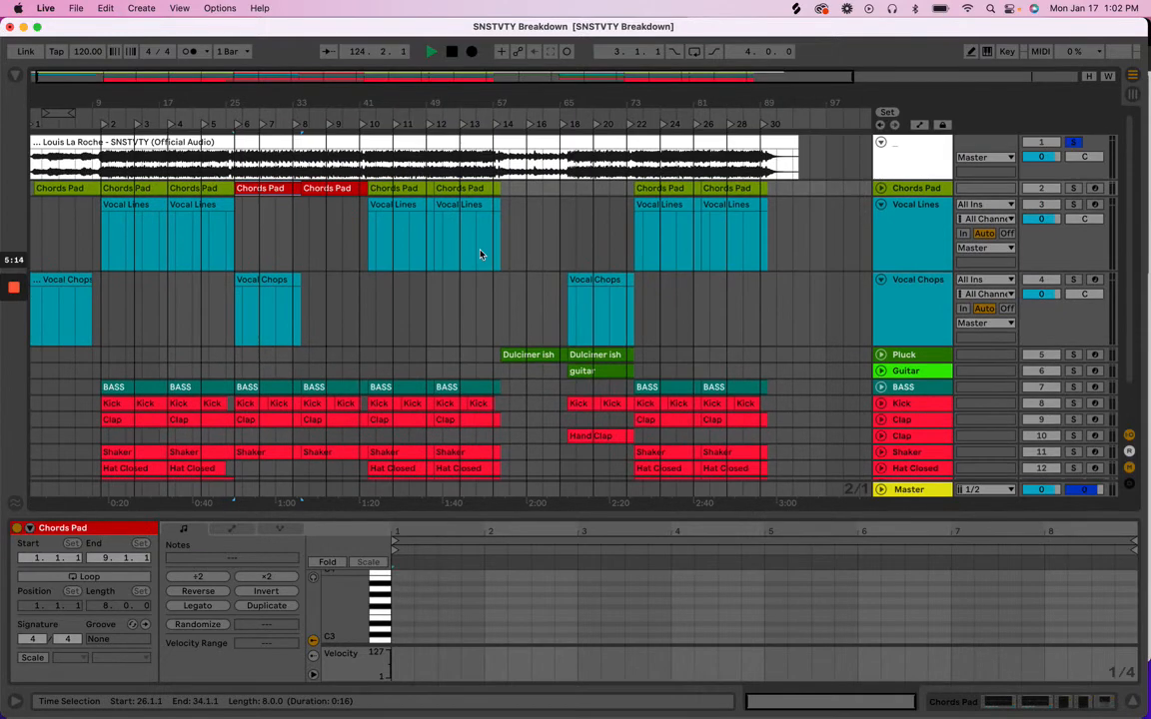
pyautogui.scroll(-2, 480, 254)
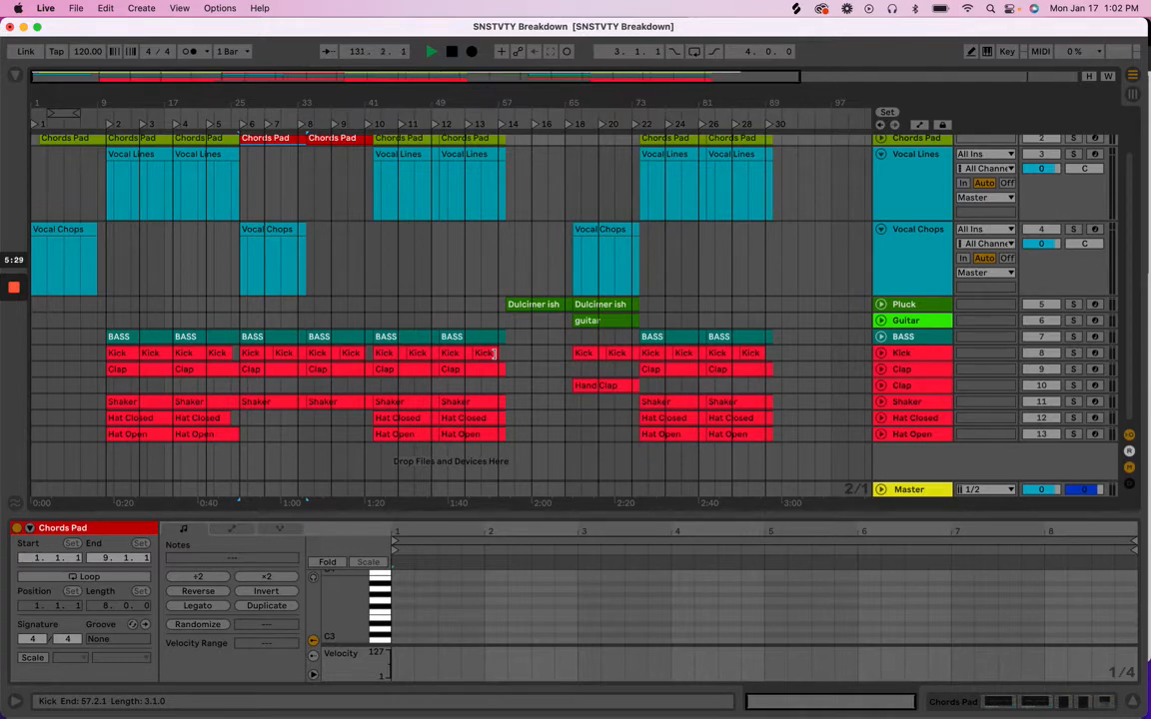
pyautogui.scroll(2, 445, 318)
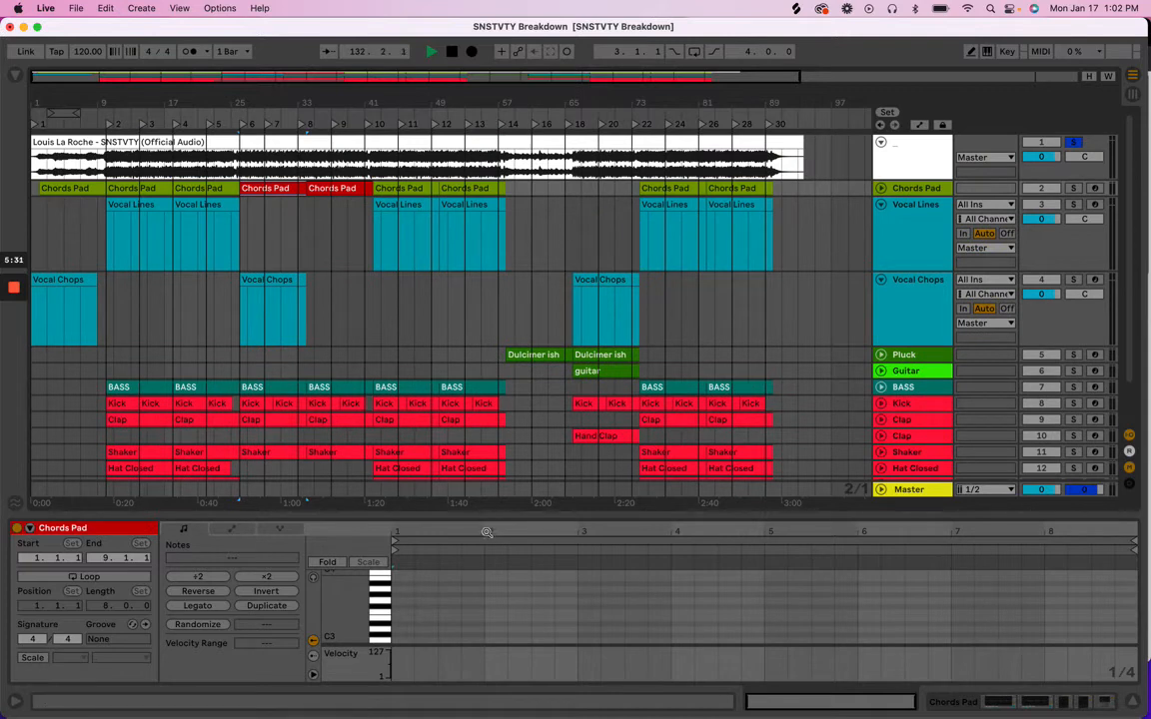
pyautogui.moveTo(491, 515); pyautogui.dragTo(493, 521)
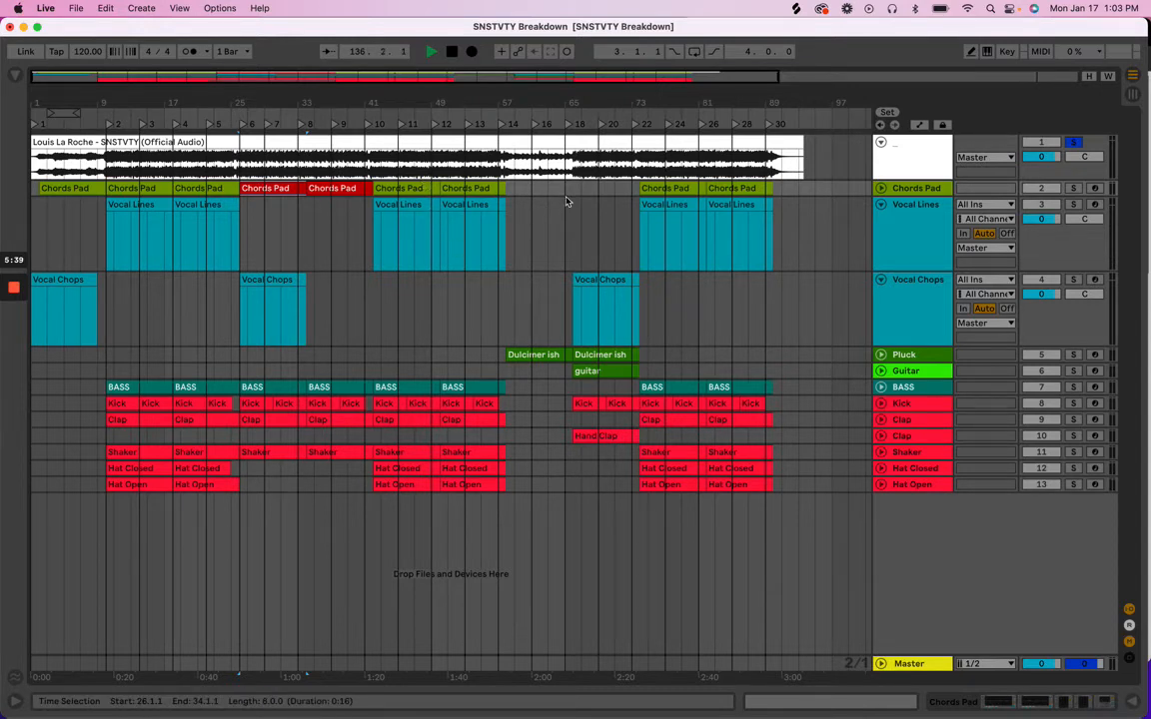
pyautogui.moveTo(565, 188); pyautogui.dragTo(616, 191)
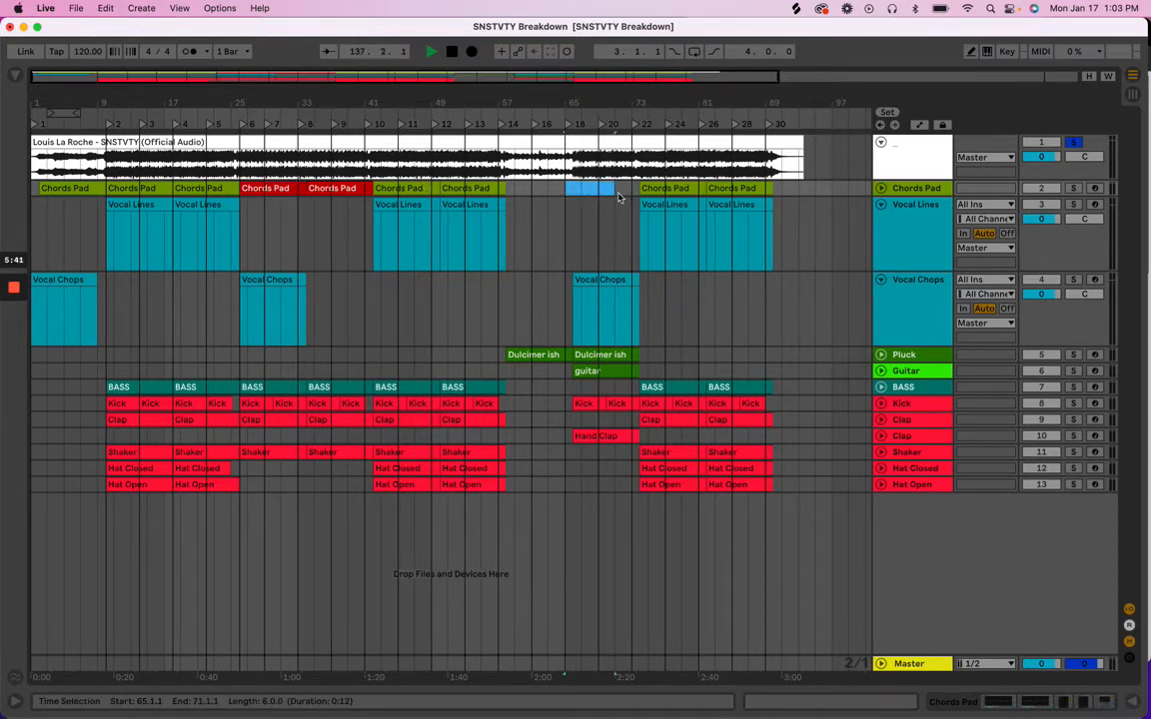
pyautogui.doubleClick(596, 189)
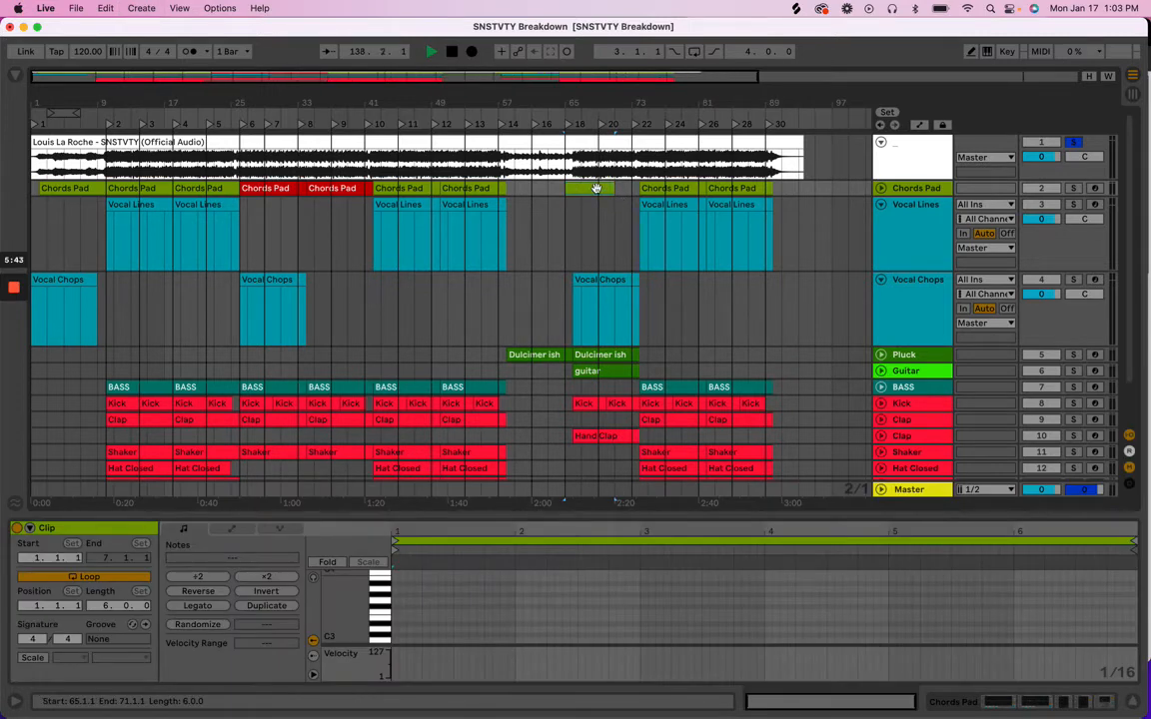
pyautogui.press('0')
pyautogui.write('Ikabeasd')
pyautogui.press('Return')
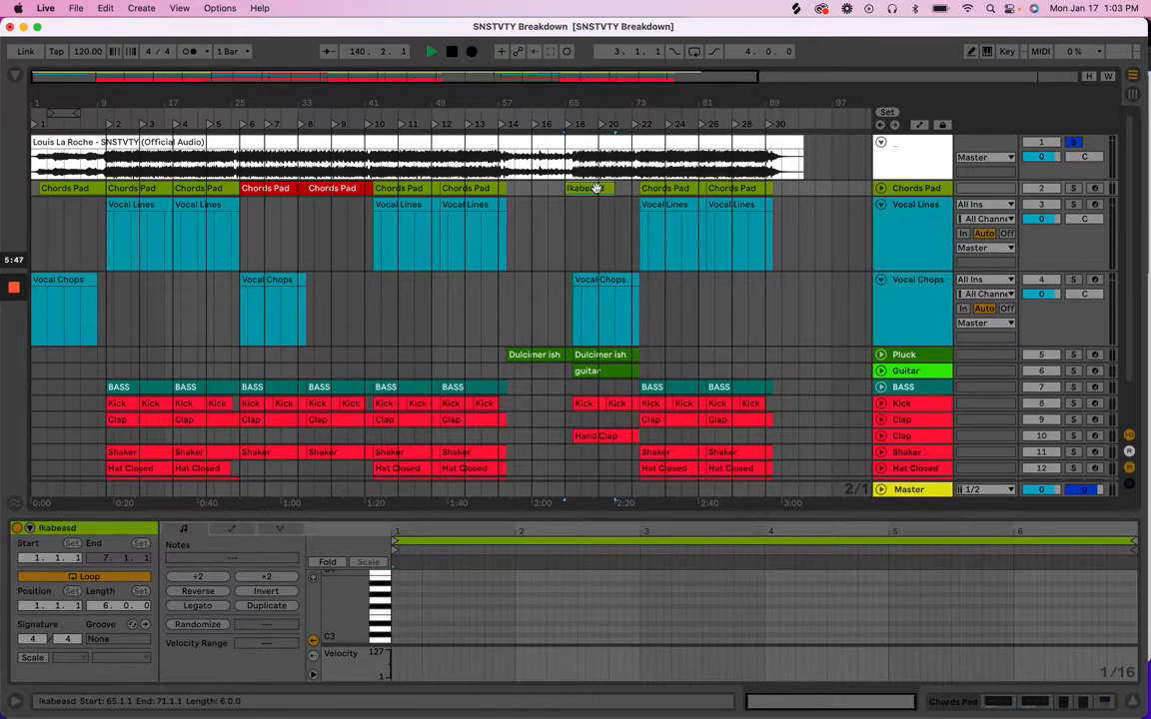
pyautogui.press('Delete')
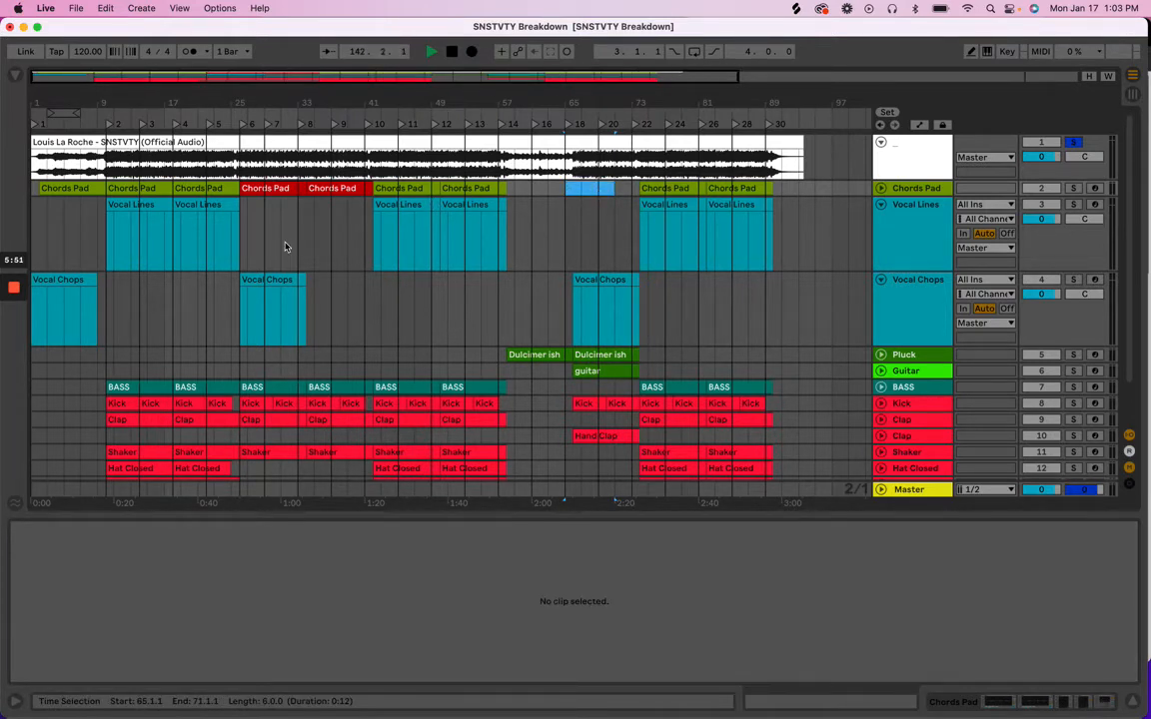
# Stop playback and inspect how the clips line up with the reference audio at bar 10, where the first Vocal Lines clip starts
pyautogui.moveTo(101, 103); pyautogui.dragTo(101, 111)
pyautogui.click(163, 231)
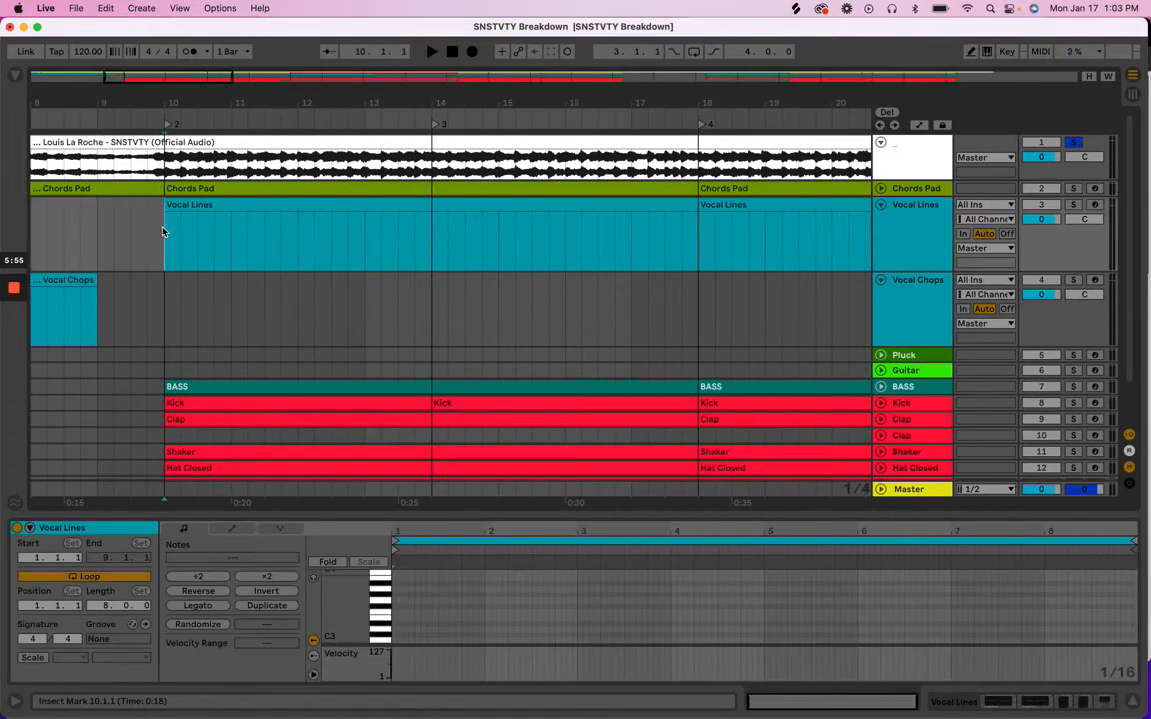
pyautogui.moveTo(126, 108); pyautogui.dragTo(126, 103)
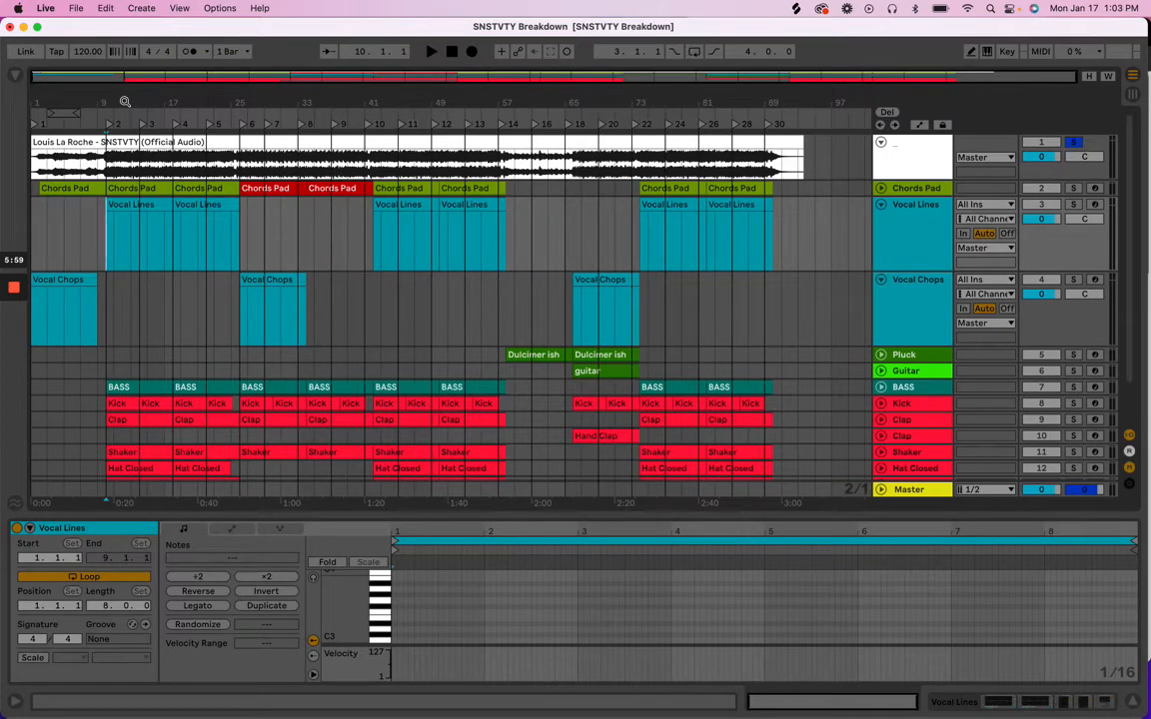
pyautogui.moveTo(126, 101)
pyautogui.mouseDown()
pyautogui.moveTo(130, 113)
pyautogui.moveTo(118, 84)
pyautogui.mouseUp()
# Insert a MIDI track below the reference audio and place an empty 8-bar clip on it starting at bar 10
pyautogui.click(912, 166)
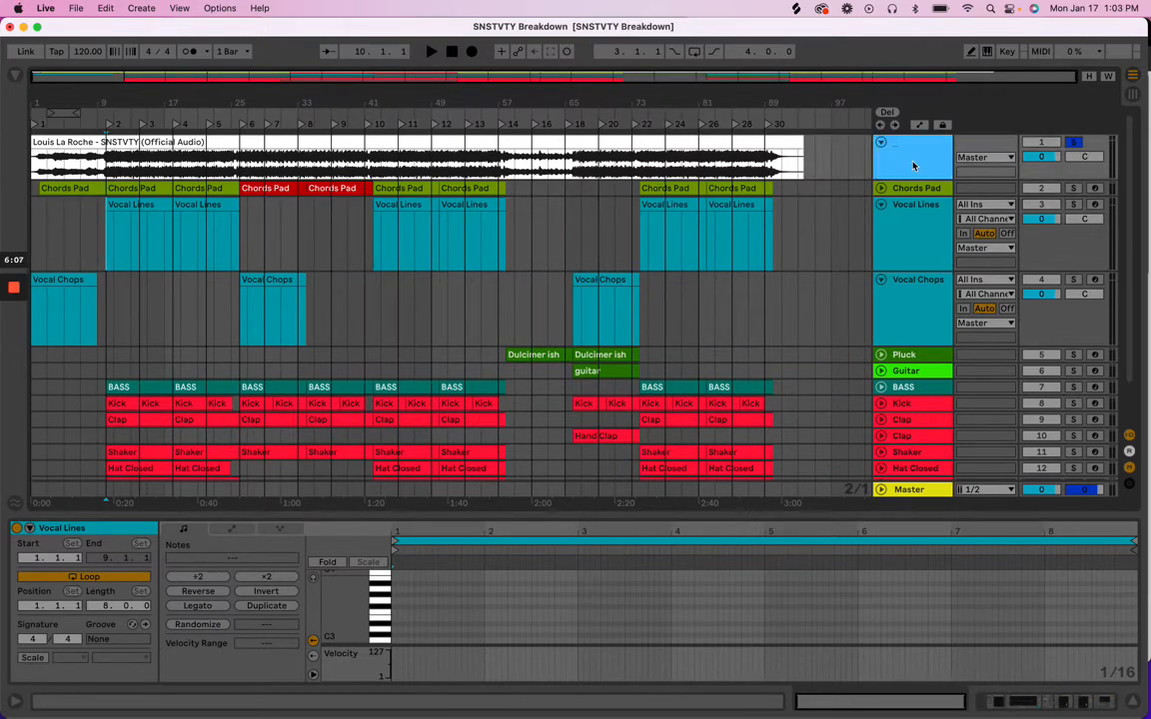
pyautogui.press('super+shift+t')
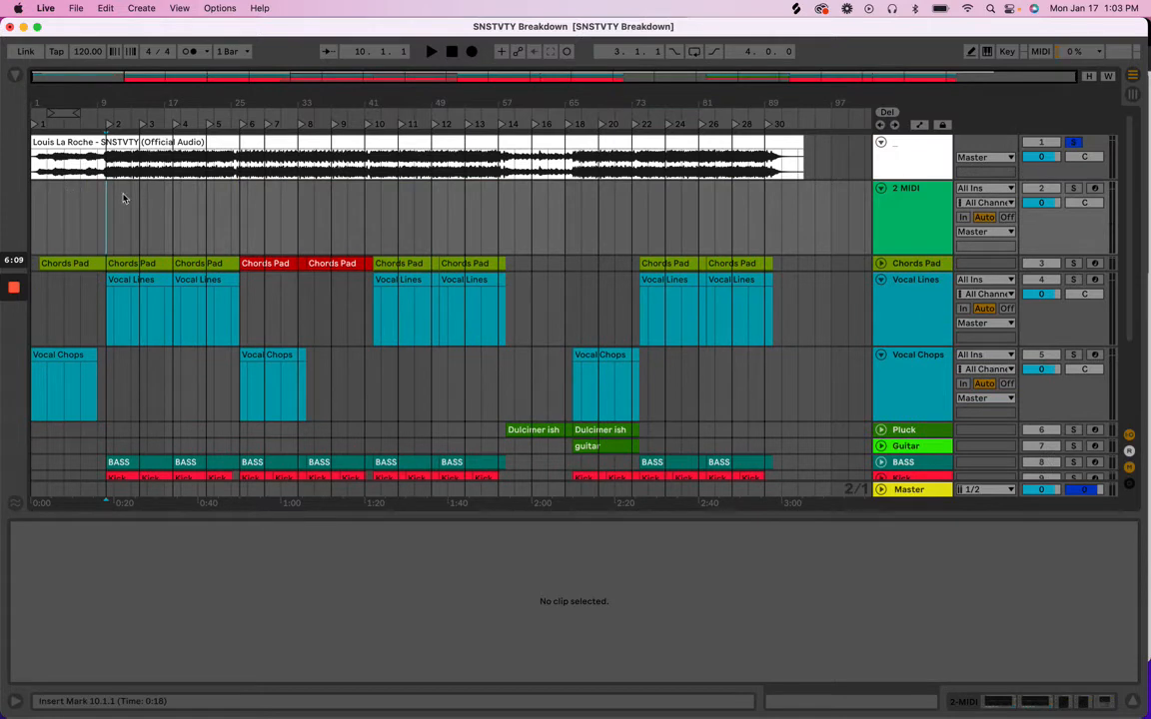
pyautogui.moveTo(94, 208); pyautogui.dragTo(25, 205)
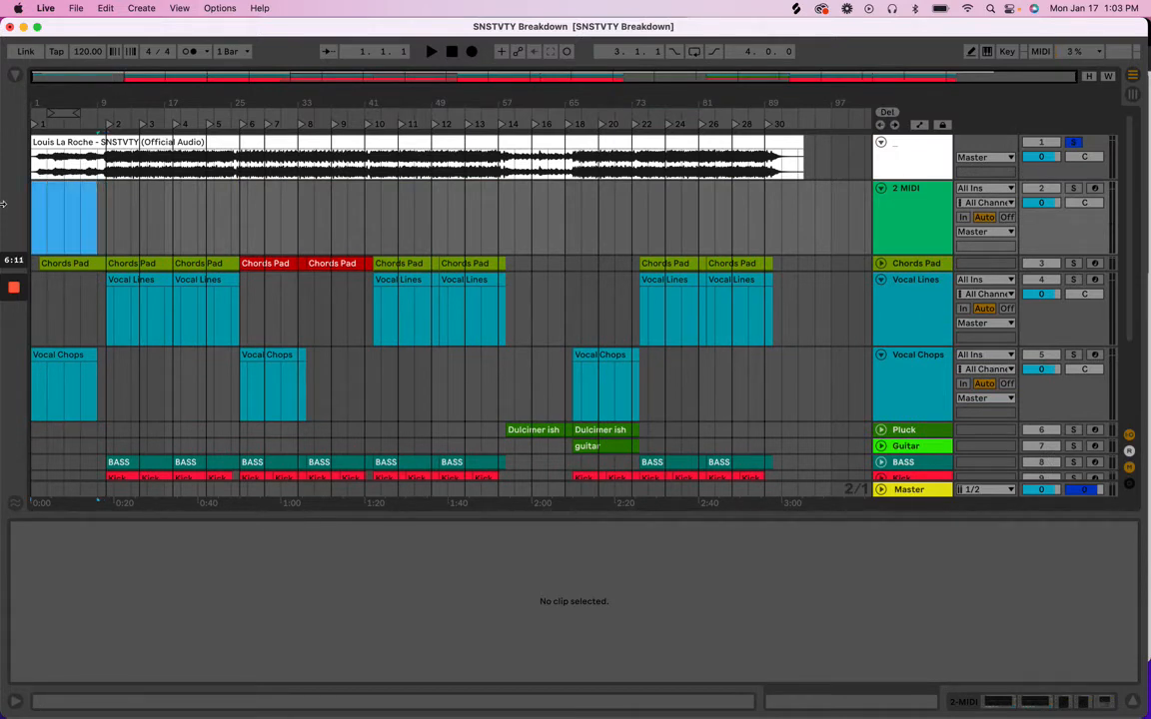
pyautogui.press('super+shift+m')
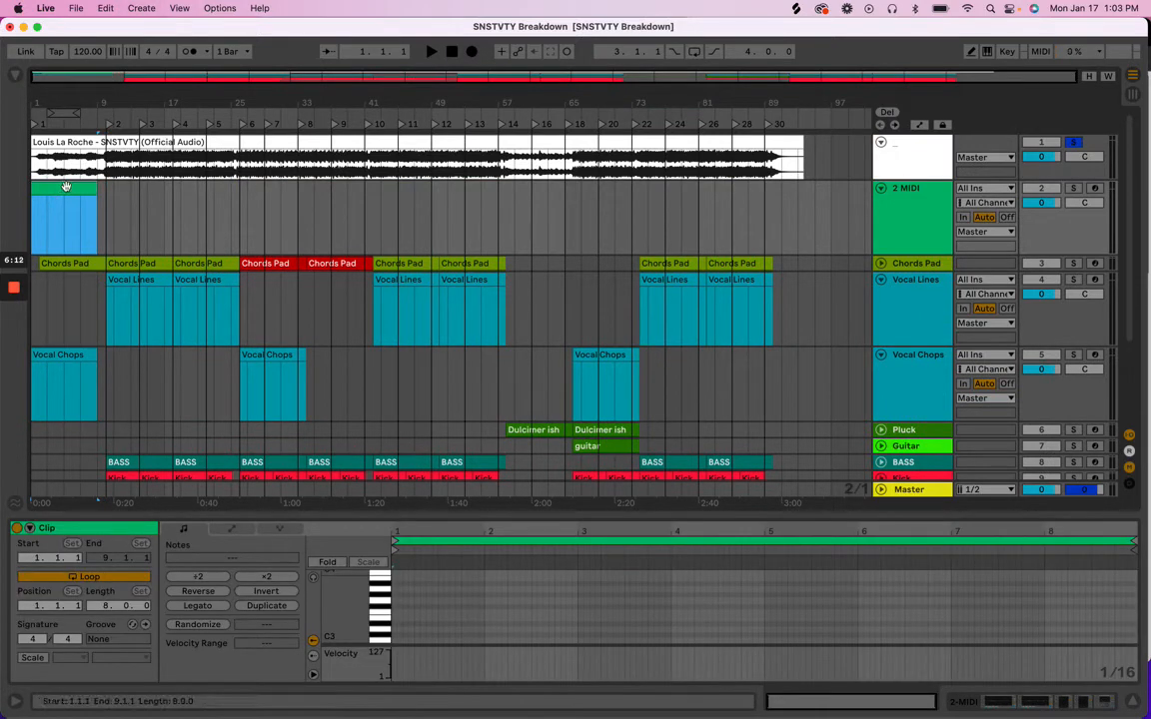
pyautogui.moveTo(65, 187); pyautogui.dragTo(147, 191)
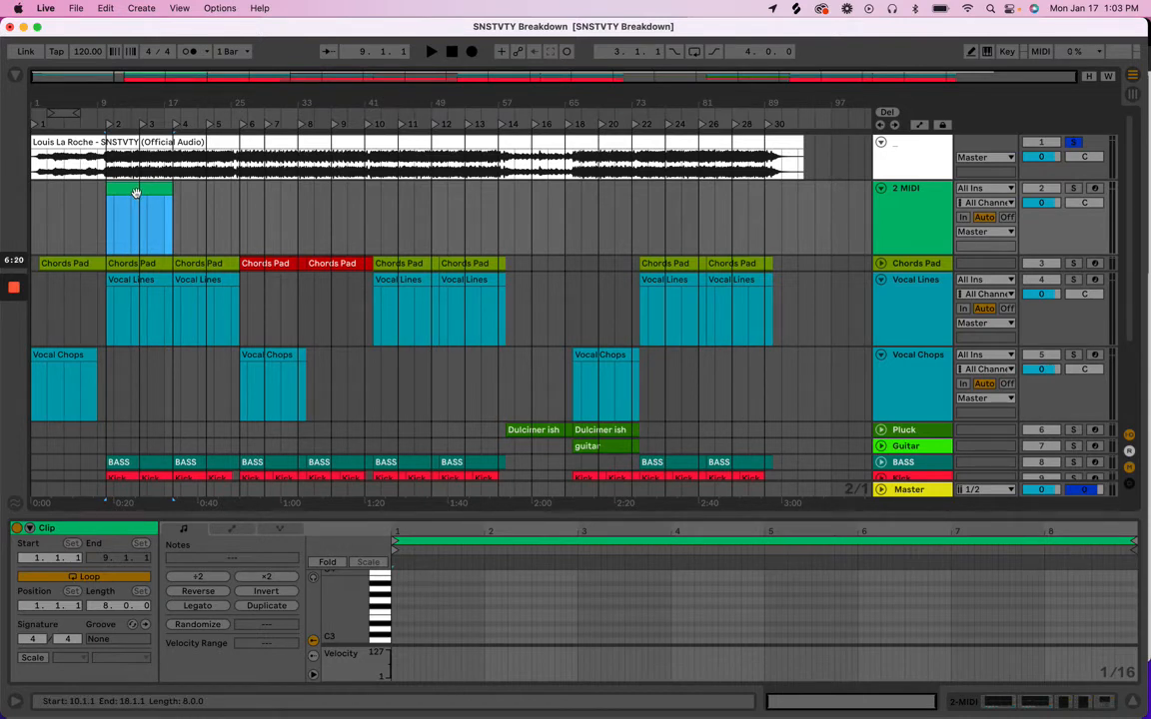
# Shorten the empty clip at bar 10 to 4 bars and duplicate it end to end along the new MIDI track up to bar 98
pyautogui.press('super+d')
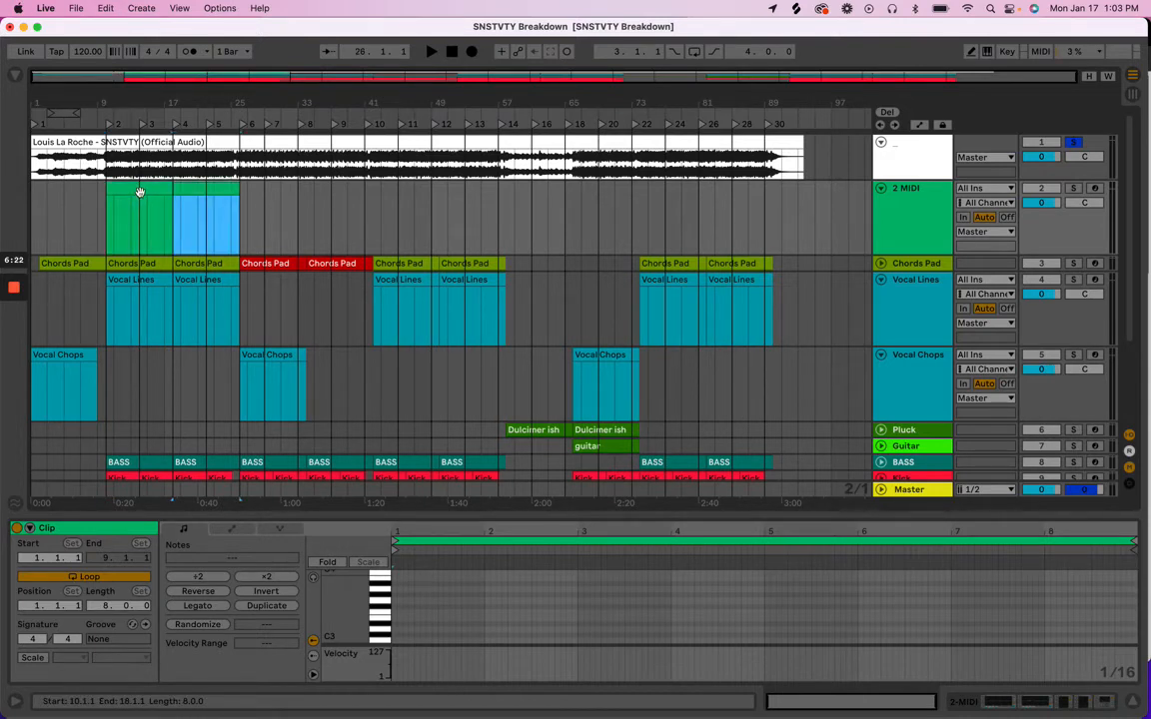
pyautogui.moveTo(172, 188); pyautogui.dragTo(141, 191)
pyautogui.press('super+d')
pyautogui.press('super+d')
pyautogui.press('super+d')
pyautogui.press('super+d')
pyautogui.press('super+d')
pyautogui.press('super+d')
pyautogui.press('super+d')
pyautogui.press('super+d')
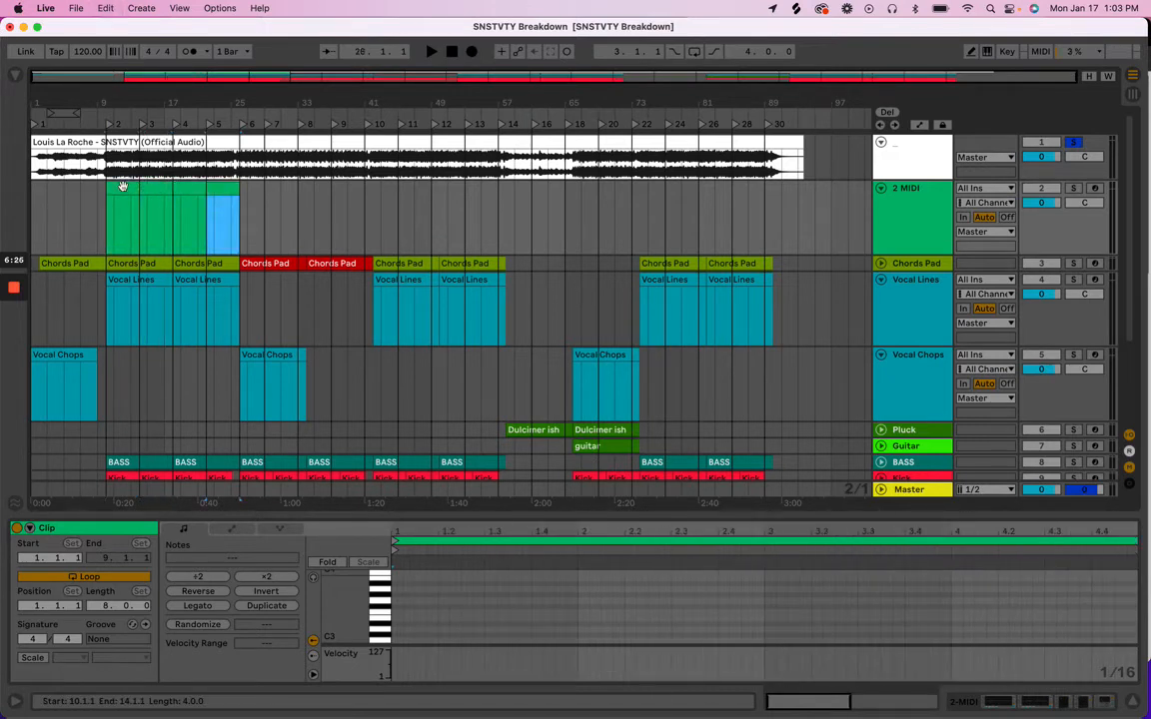
pyautogui.press('super+d')
pyautogui.press('super+d')
pyautogui.press('super+d')
pyautogui.press('super+d')
pyautogui.press('super+d')
pyautogui.press('super+d')
pyautogui.press('super+d')
pyautogui.press('super+d')
pyautogui.press('super+d')
pyautogui.press('super+d')
pyautogui.press('super+d')
pyautogui.press('super+d')
pyautogui.press('super+d')
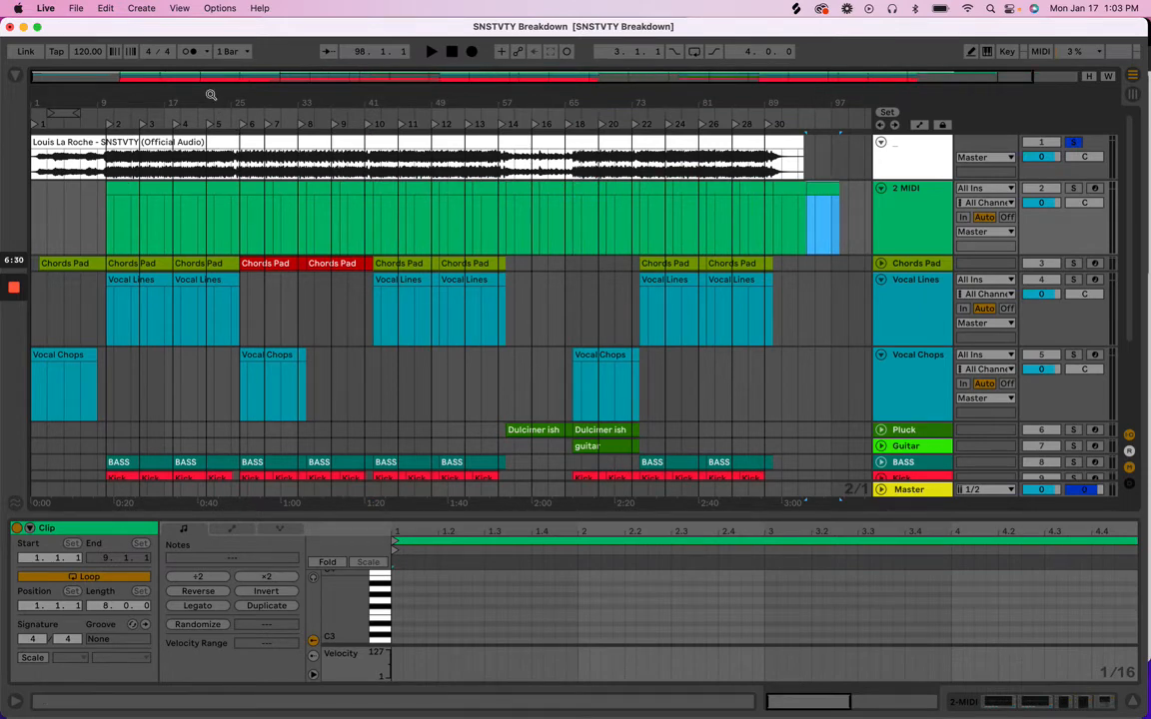
# Align locators 7 to 13 with the 4-bar clips, placing them at bars 30, 34, 38, 42, 46, 50 and 54
pyautogui.moveTo(273, 94); pyautogui.dragTo(268, 129)
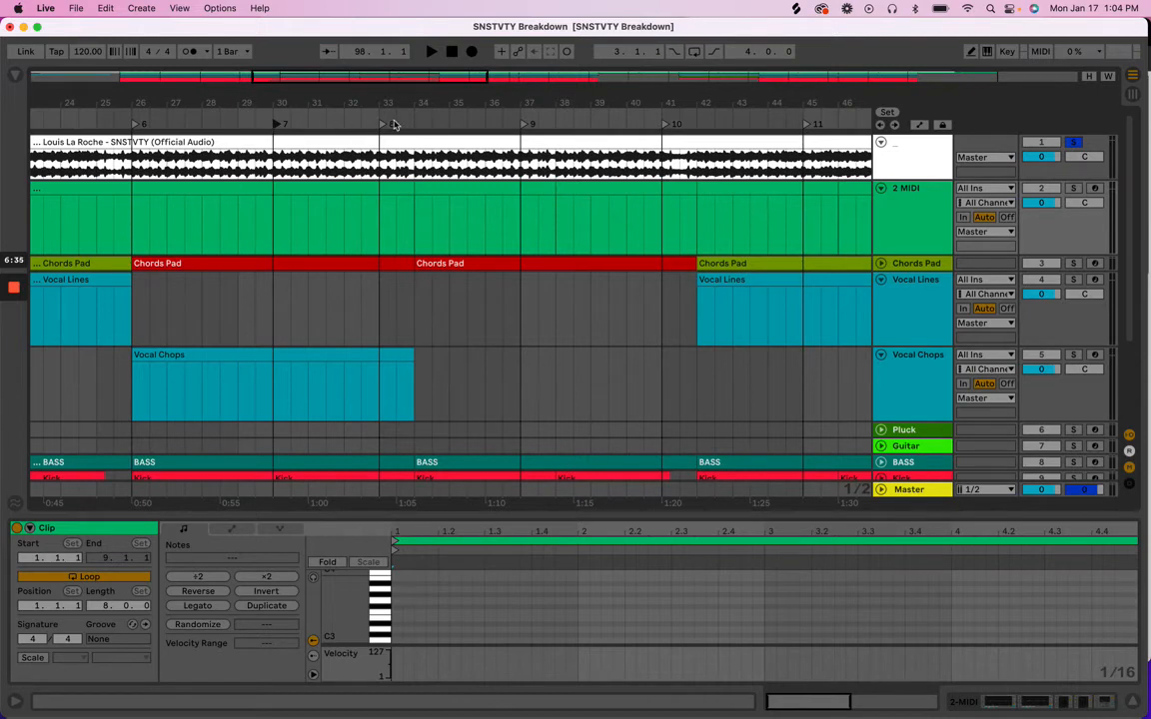
pyautogui.moveTo(384, 127)
pyautogui.mouseDown()
pyautogui.moveTo(357, 127)
pyautogui.moveTo(416, 131)
pyautogui.mouseUp()
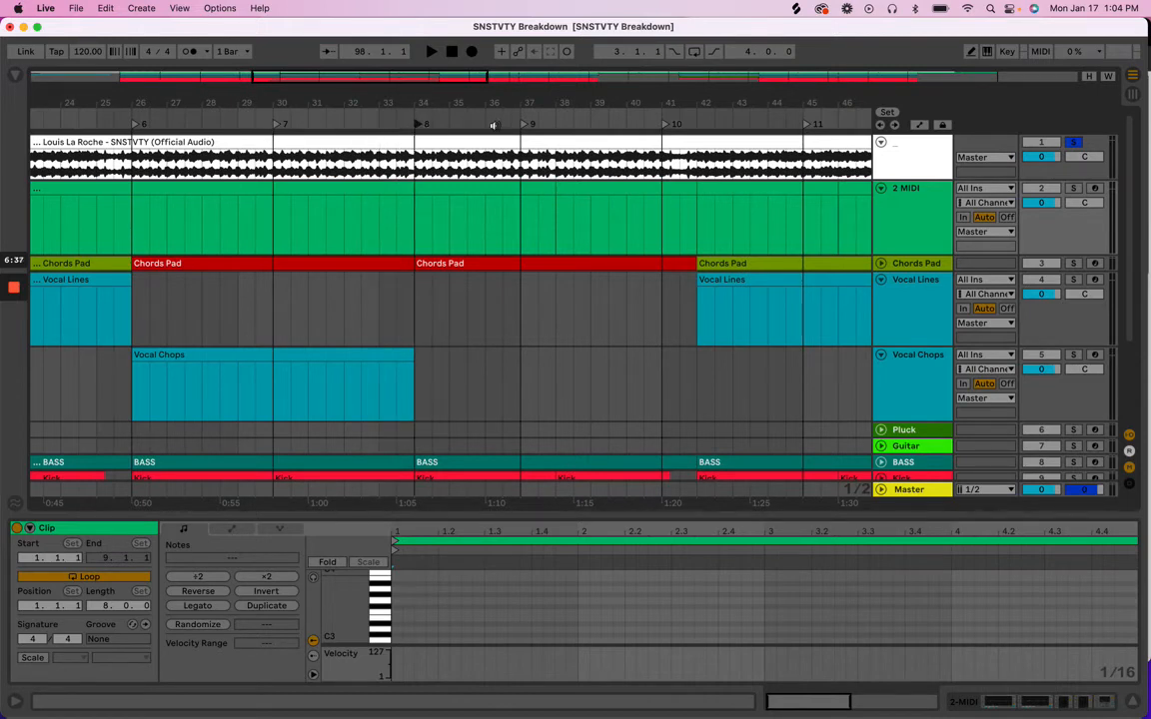
pyautogui.moveTo(527, 126); pyautogui.dragTo(557, 127)
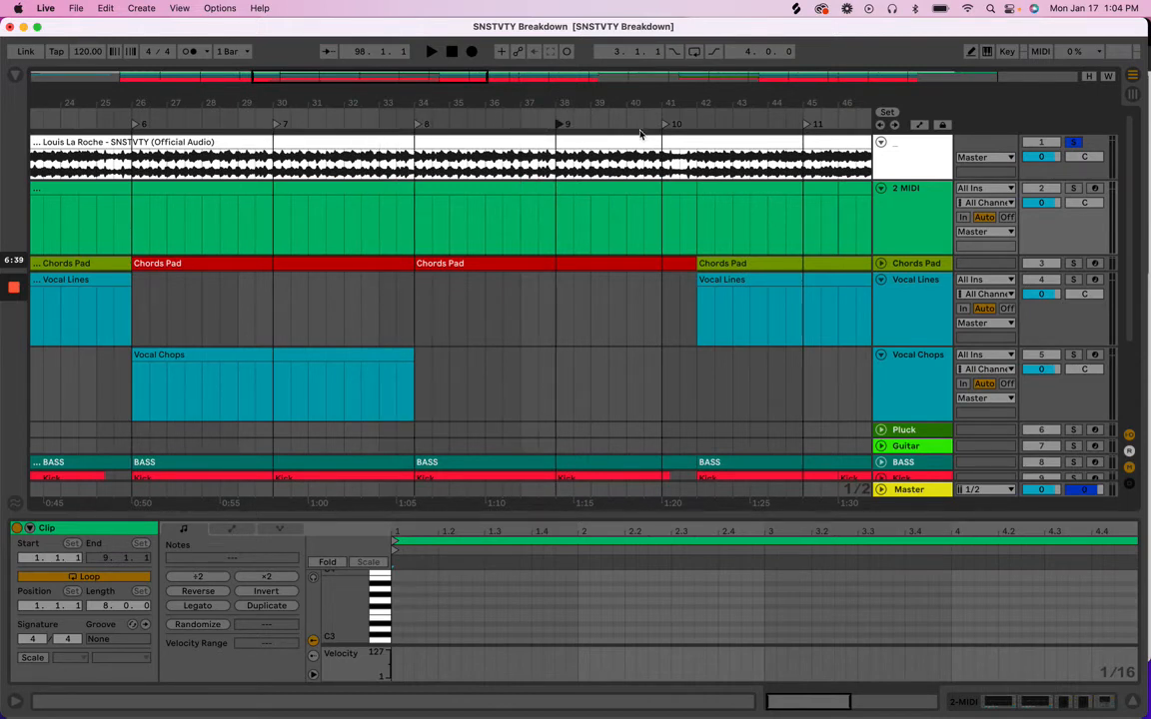
pyautogui.moveTo(670, 128)
pyautogui.mouseDown()
pyautogui.moveTo(700, 133)
pyautogui.moveTo(695, 103)
pyautogui.moveTo(537, 103)
pyautogui.moveTo(622, 126)
pyautogui.mouseUp()
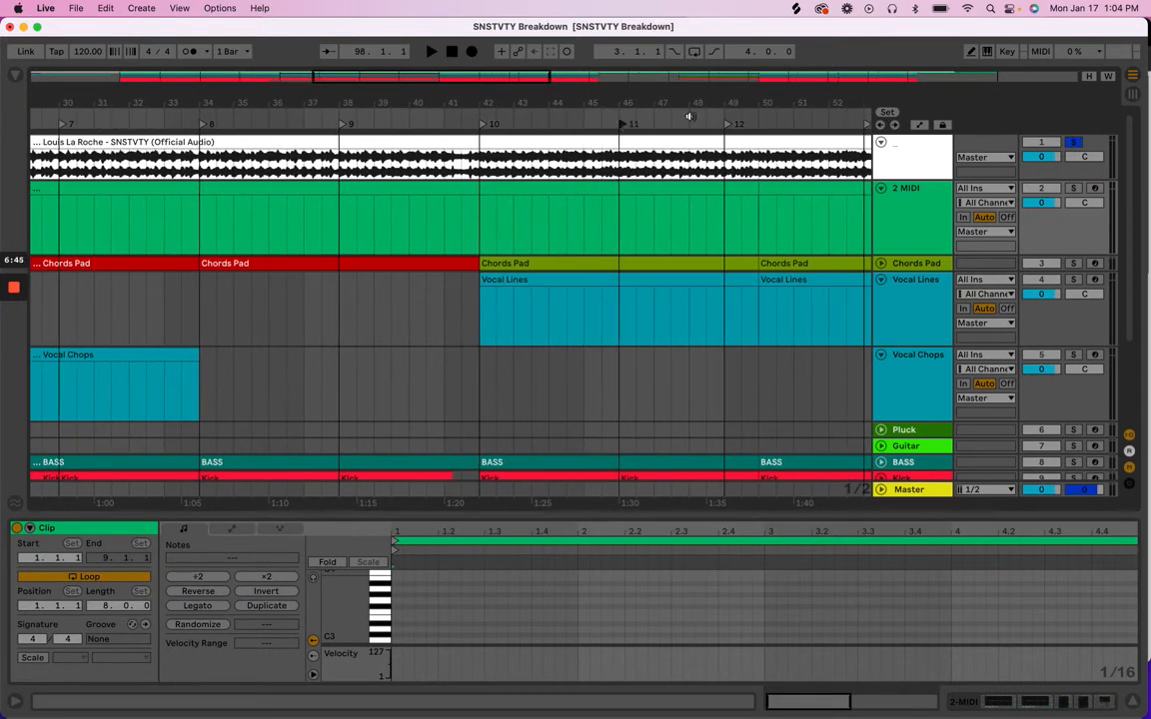
pyautogui.moveTo(726, 127)
pyautogui.mouseDown()
pyautogui.moveTo(762, 128)
pyautogui.moveTo(613, 104)
pyautogui.moveTo(505, 108)
pyautogui.mouseUp()
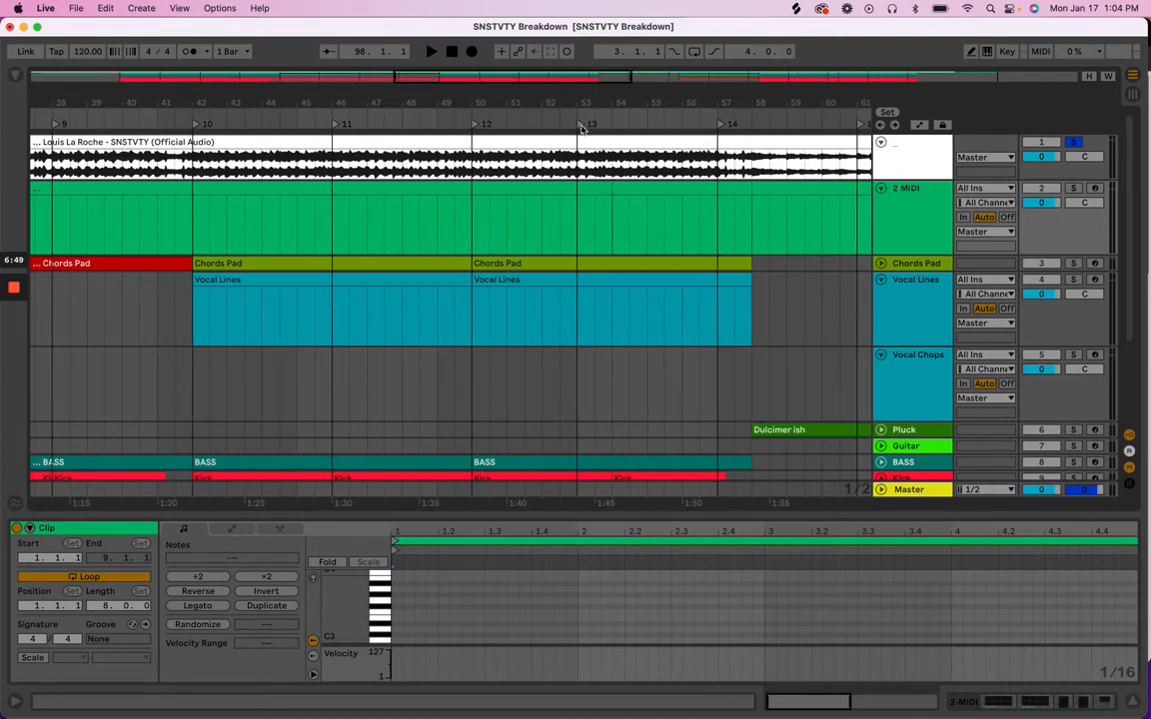
pyautogui.moveTo(588, 127); pyautogui.dragTo(609, 130)
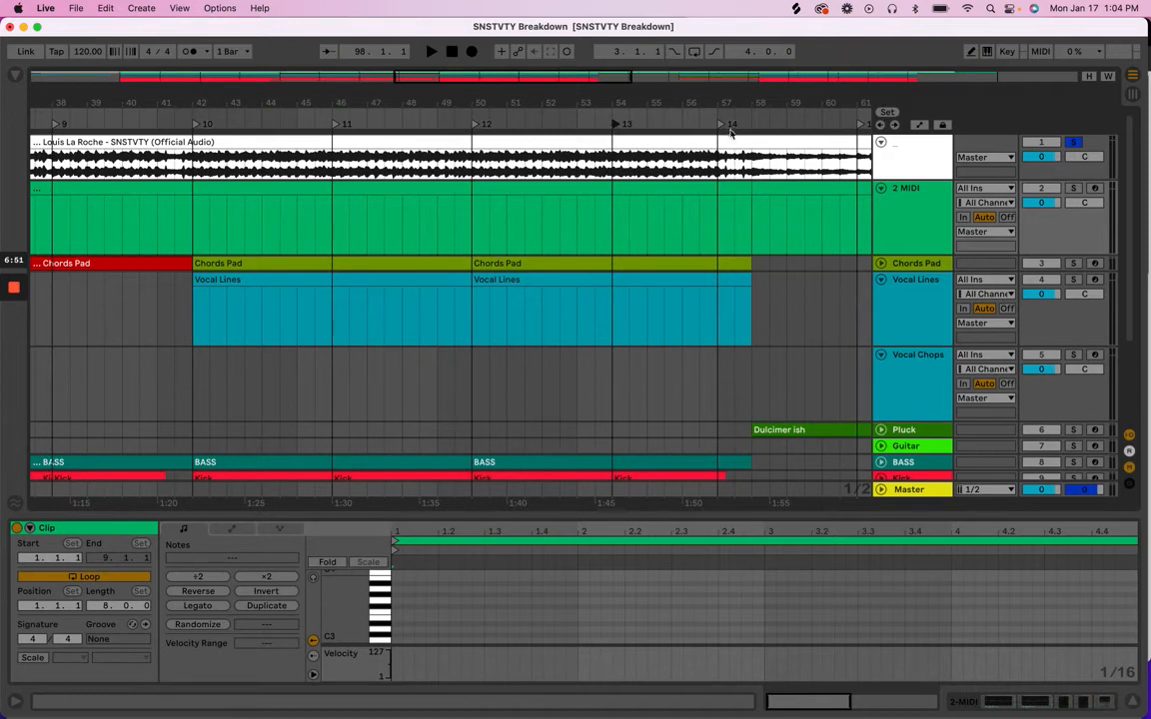
# Move locators 14, 16, 18 and 20 to bars 58, 62, 66 and 70, matching the 4-bar clips
pyautogui.moveTo(771, 103); pyautogui.dragTo(521, 132)
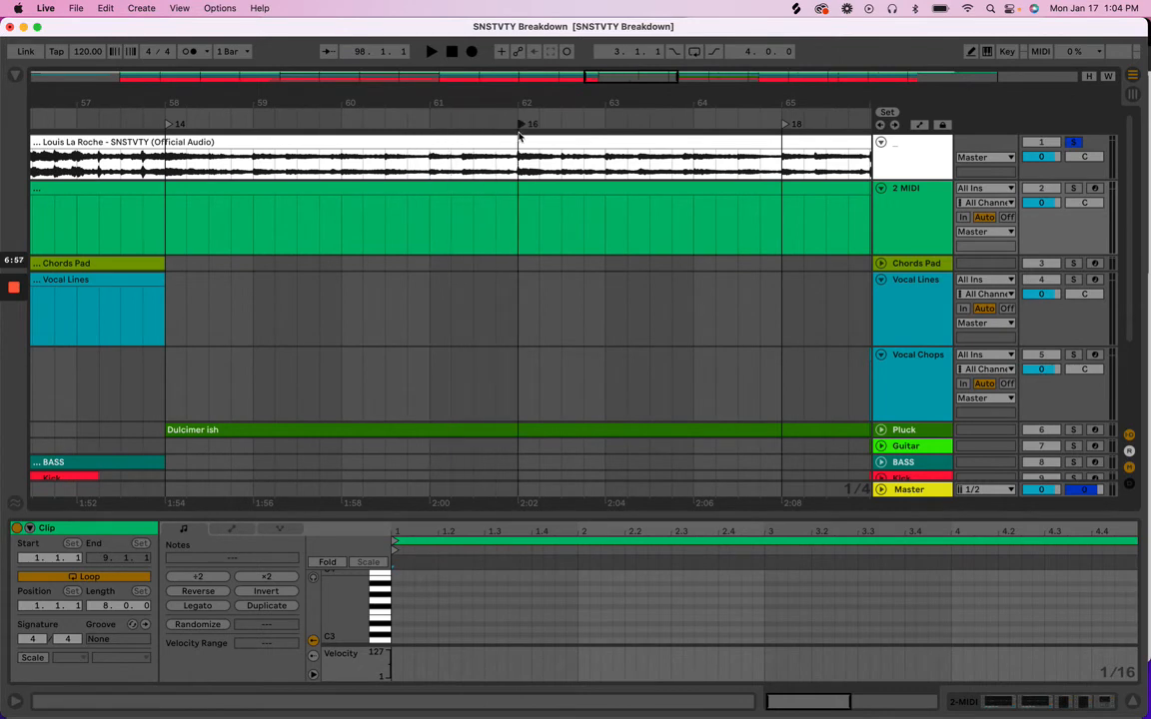
pyautogui.moveTo(608, 103); pyautogui.dragTo(359, 103)
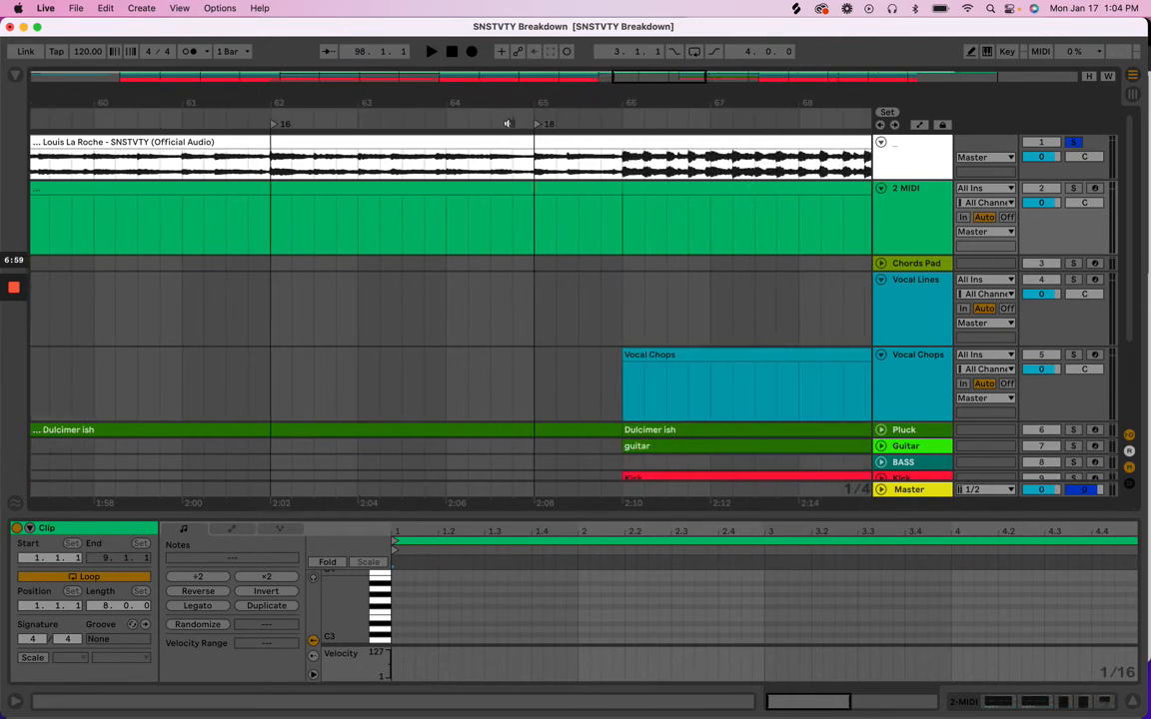
pyautogui.moveTo(537, 126); pyautogui.dragTo(352, 98)
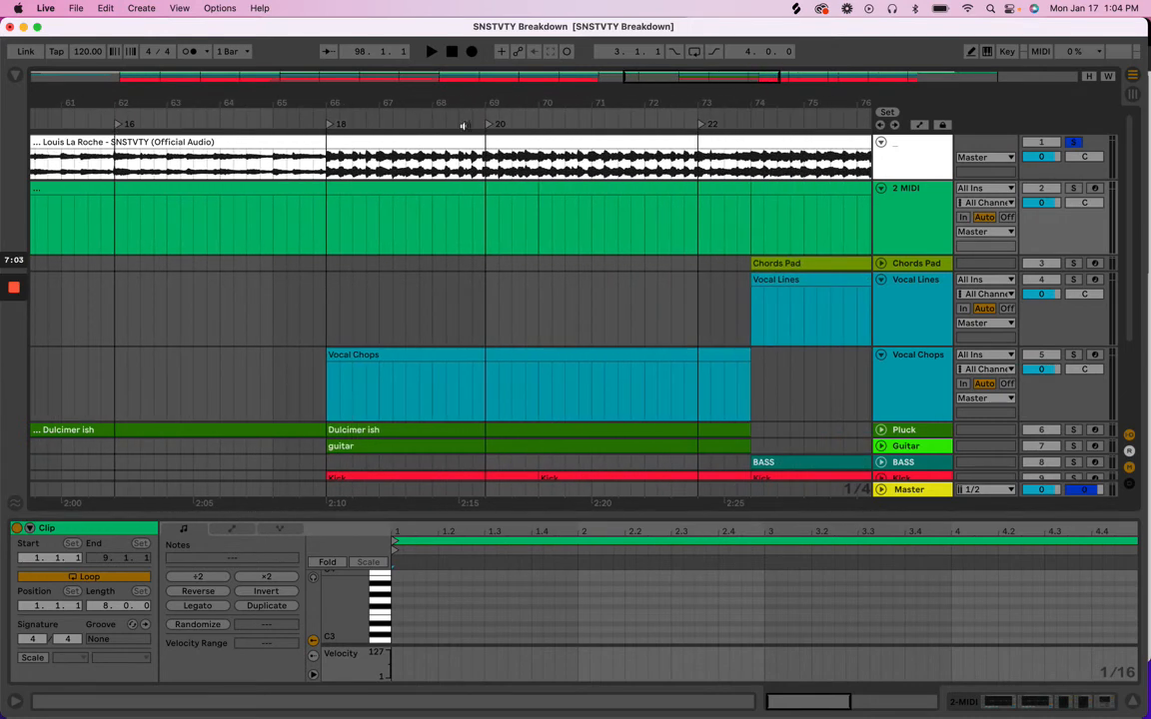
pyautogui.moveTo(496, 126); pyautogui.dragTo(542, 124)
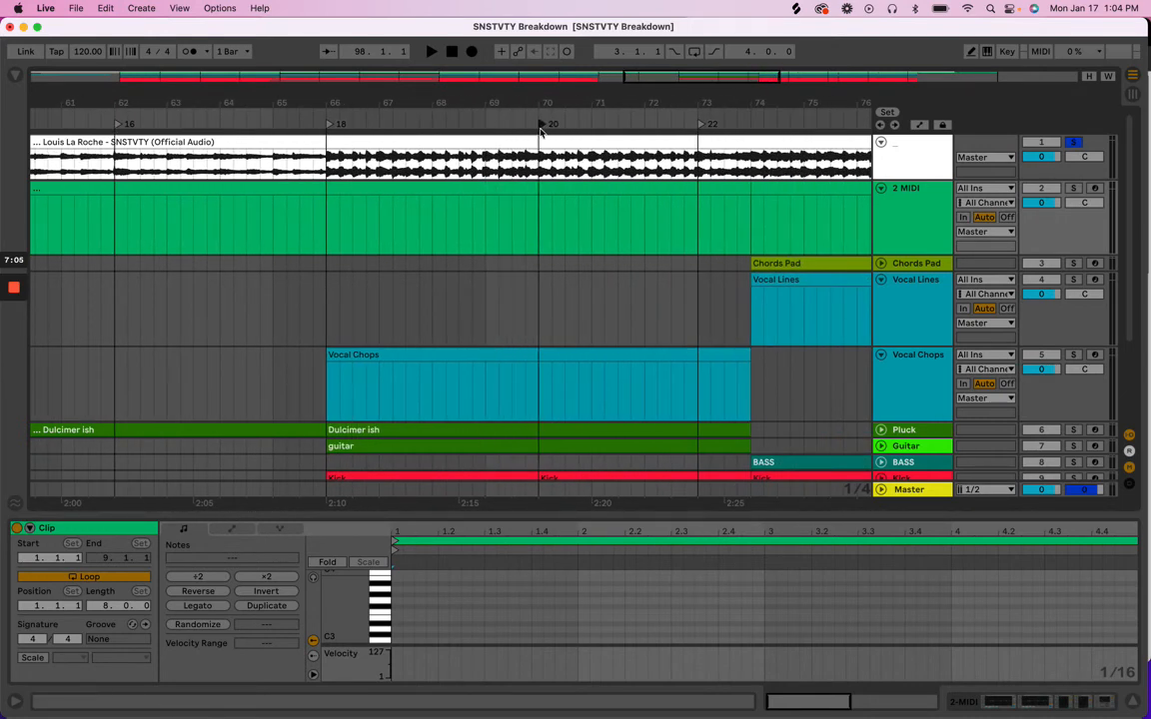
# Align locators 22, 24, 26, 28 and 30 with the 4-bar clips at bars 74, 78, 82, 86 and 90
pyautogui.moveTo(702, 127); pyautogui.dragTo(380, 106)
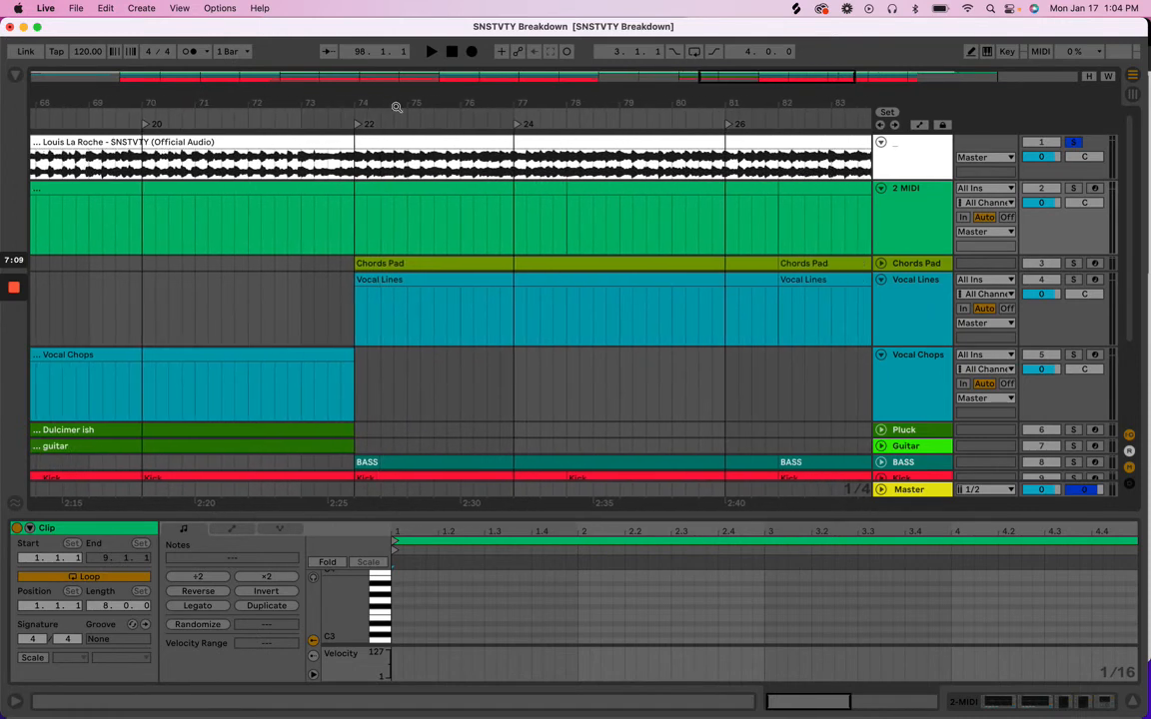
pyautogui.moveTo(516, 126); pyautogui.dragTo(569, 127)
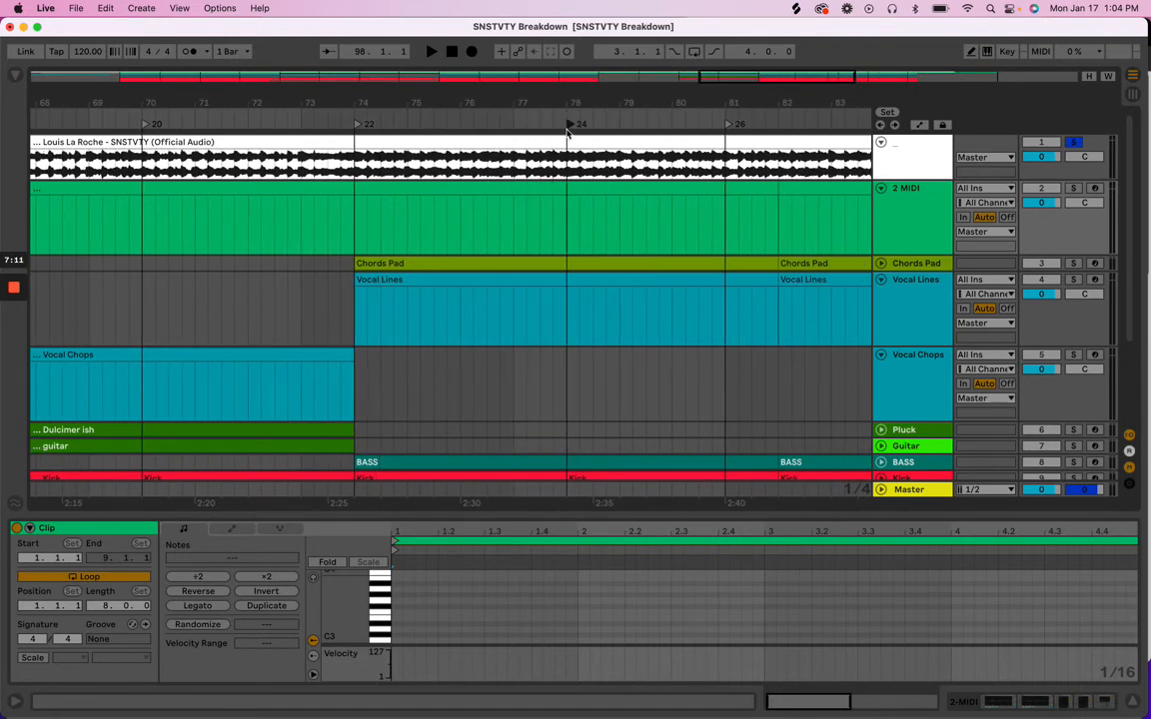
pyautogui.moveTo(730, 126); pyautogui.dragTo(490, 97)
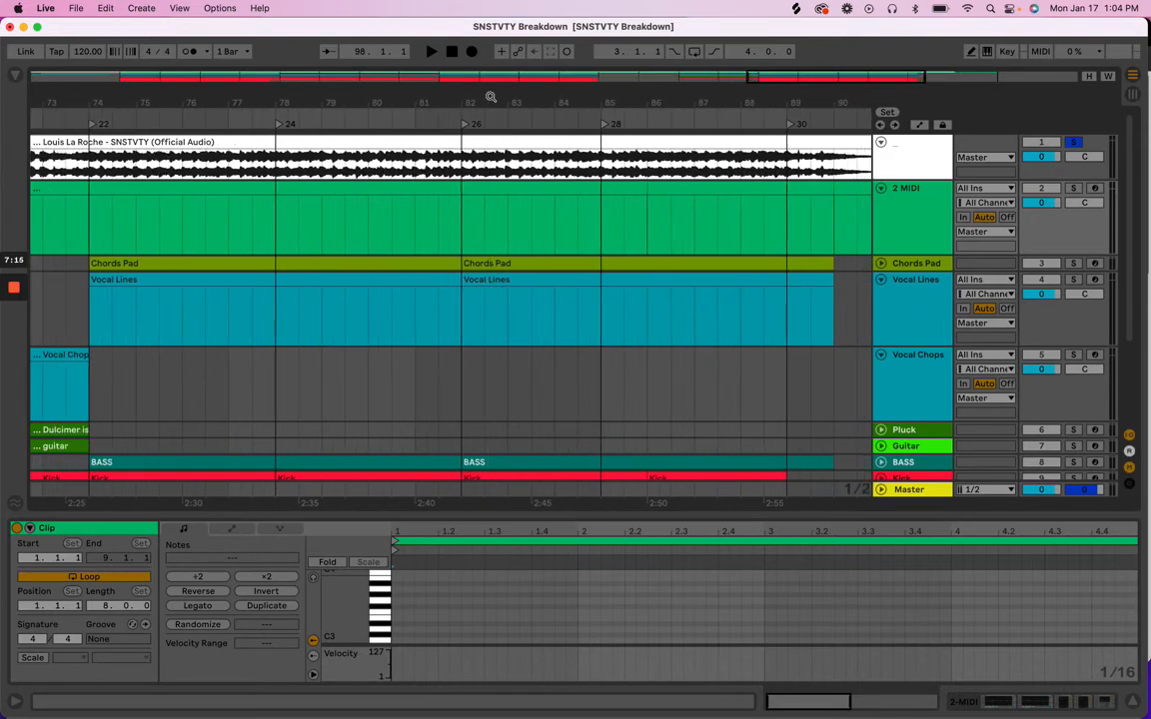
pyautogui.moveTo(605, 127); pyautogui.dragTo(657, 125)
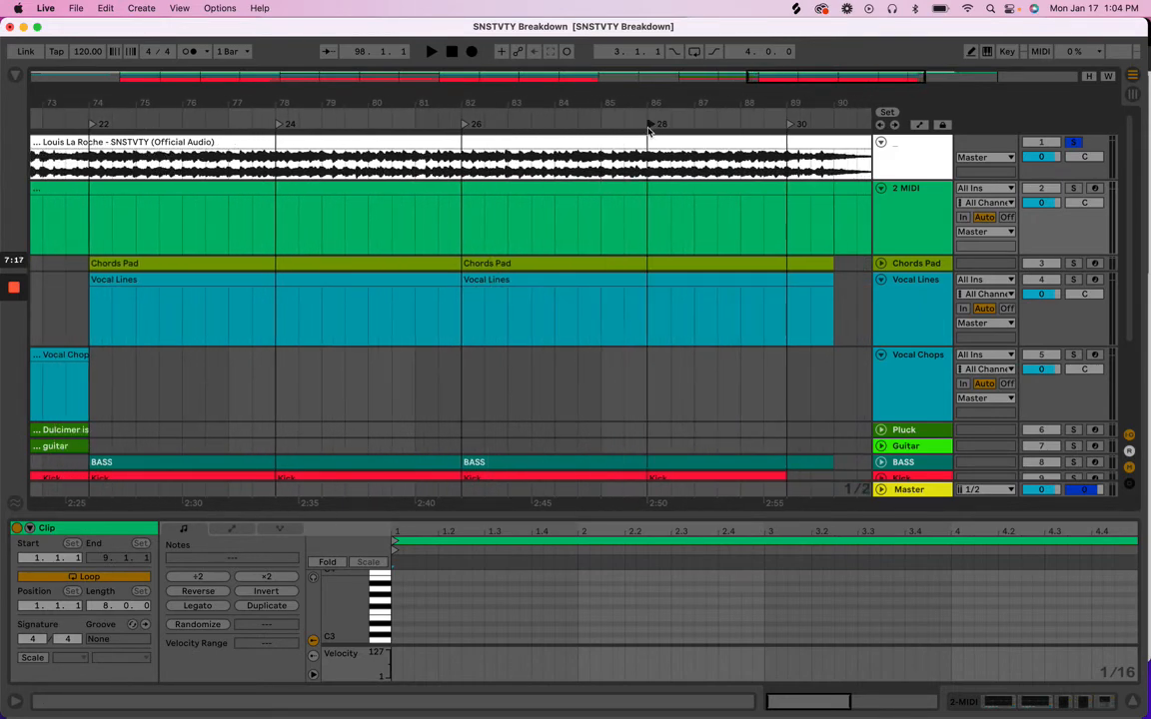
pyautogui.moveTo(790, 125); pyautogui.dragTo(749, 98)
pyautogui.click(762, 364)
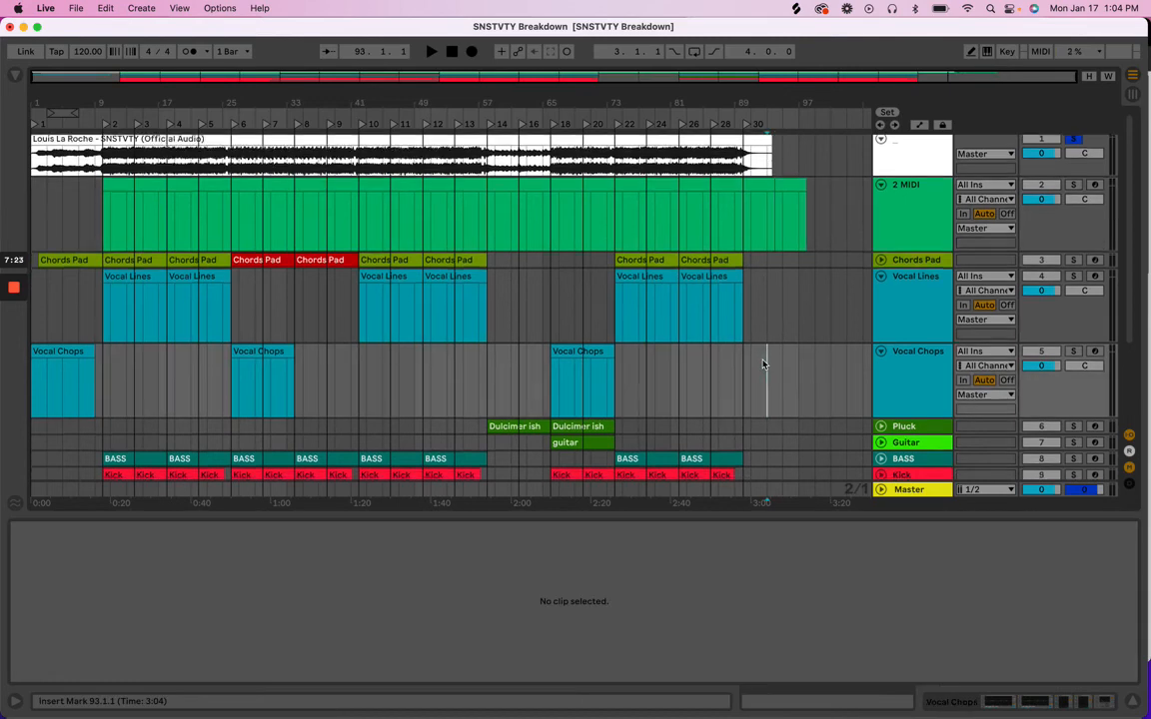
# Hide the clip detail view to show all tracks, and delete the 2 MIDI guide track below the reference audio
pyautogui.scroll(-3, 762, 364)
pyautogui.scroll(3, 762, 364)
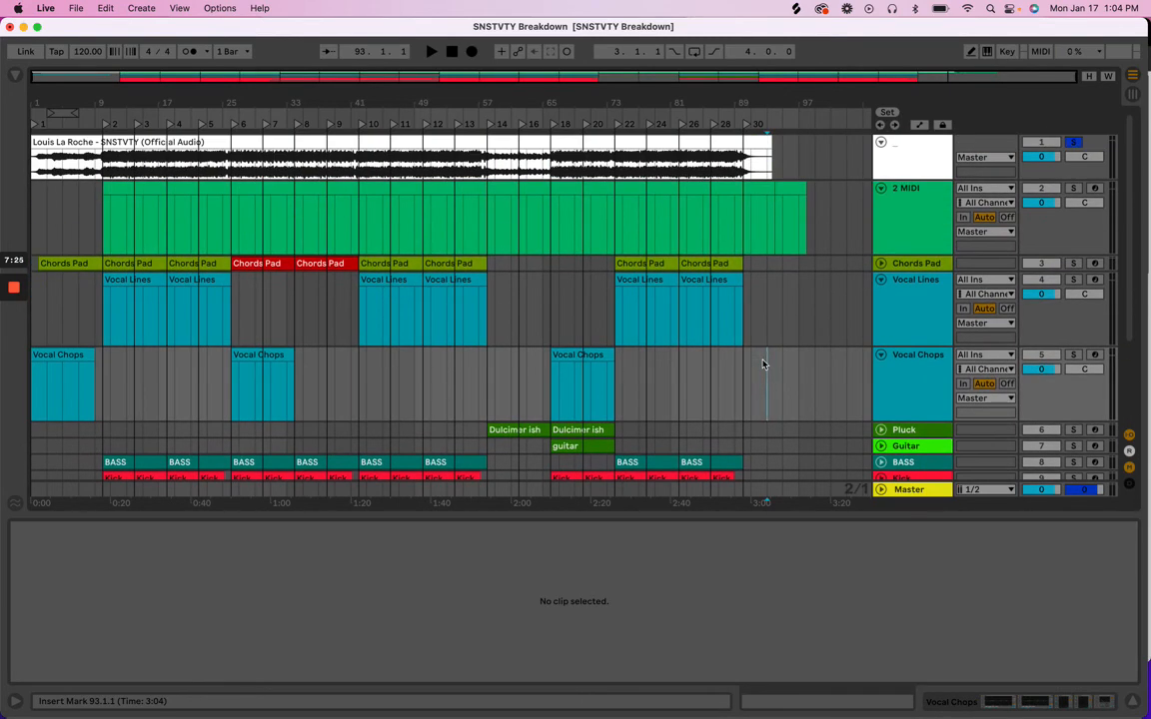
pyautogui.scroll(-3, 762, 363)
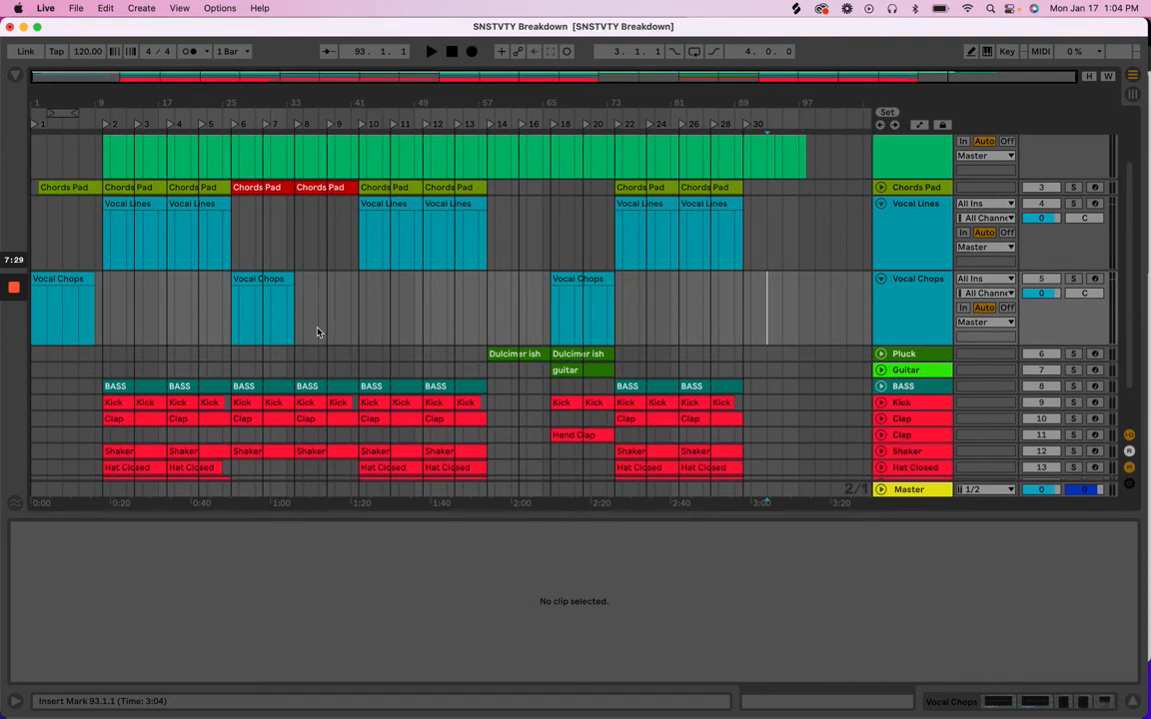
pyautogui.scroll(-2, 322, 348)
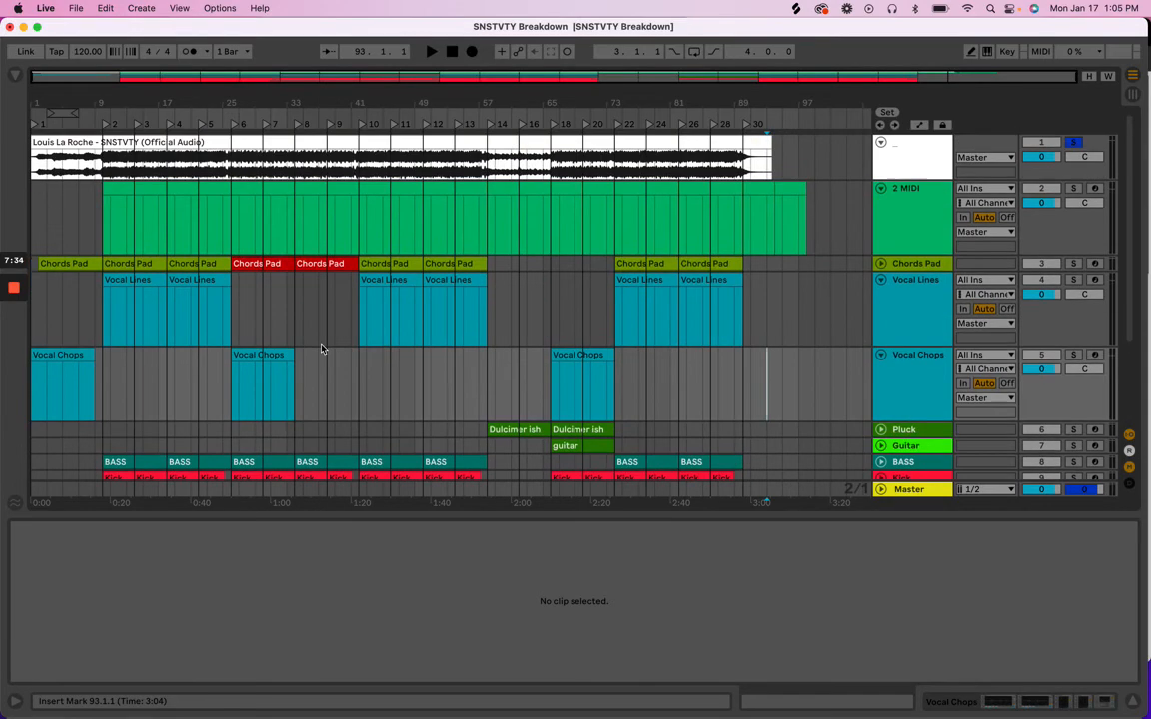
pyautogui.scroll(5, 321, 348)
pyautogui.doubleClick(411, 514)
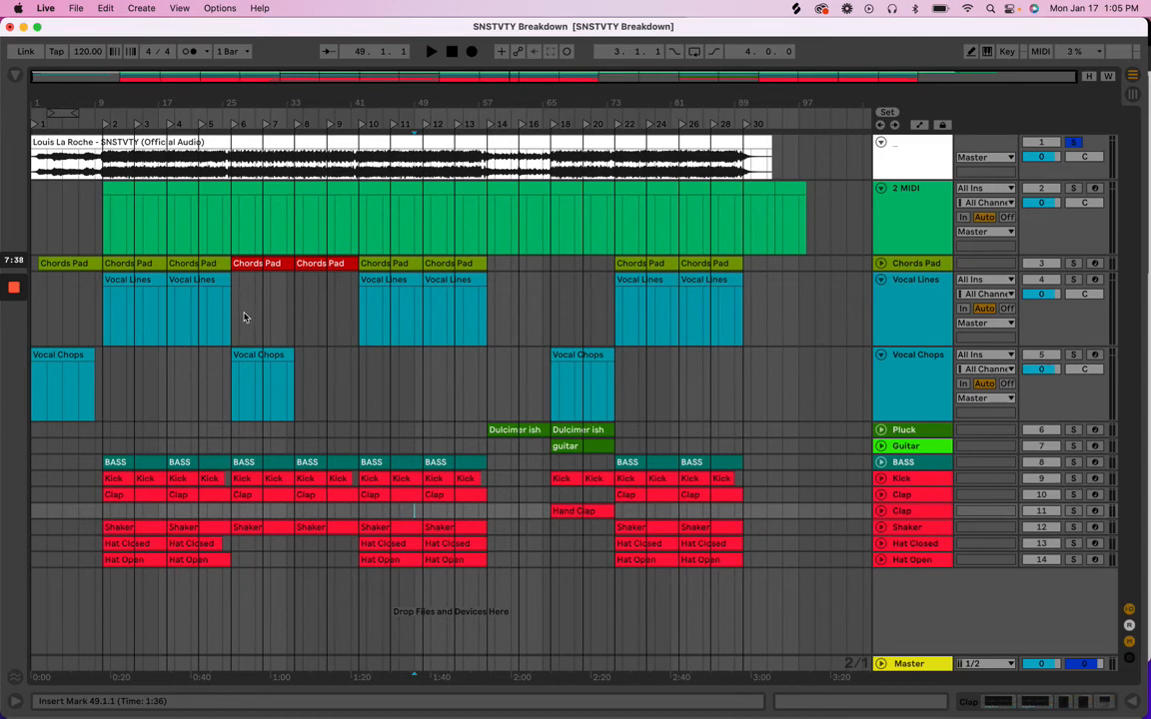
pyautogui.click(892, 208)
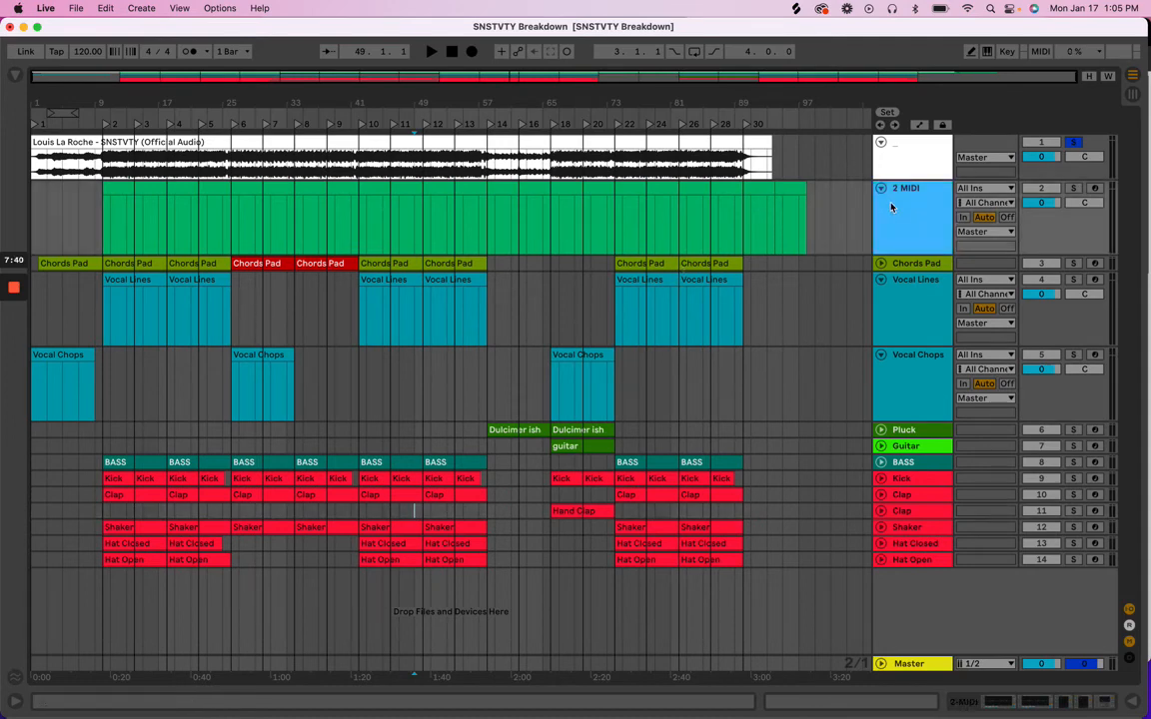
pyautogui.press('Delete')
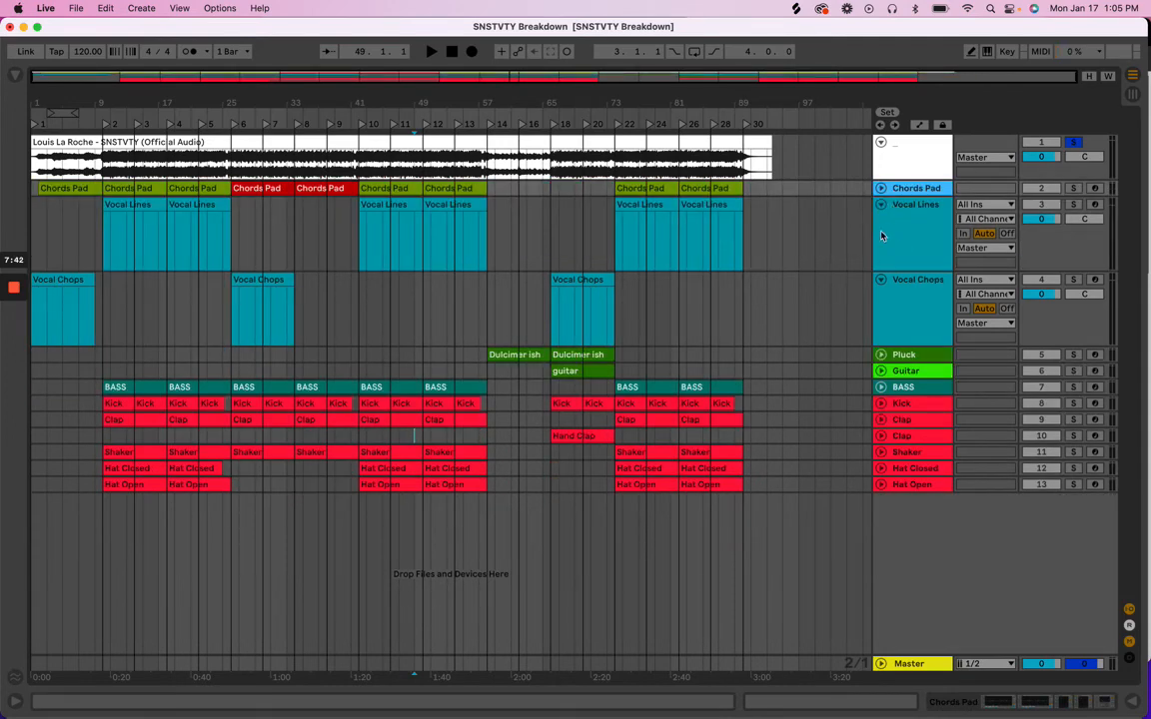
# Recolor the Vocal Lines and Vocal Chops tracks magenta and the BASS track dark blue
pyautogui.click(894, 227)
pyautogui.keyDown('shift'); pyautogui.click(896, 303); pyautogui.keyUp('shift')
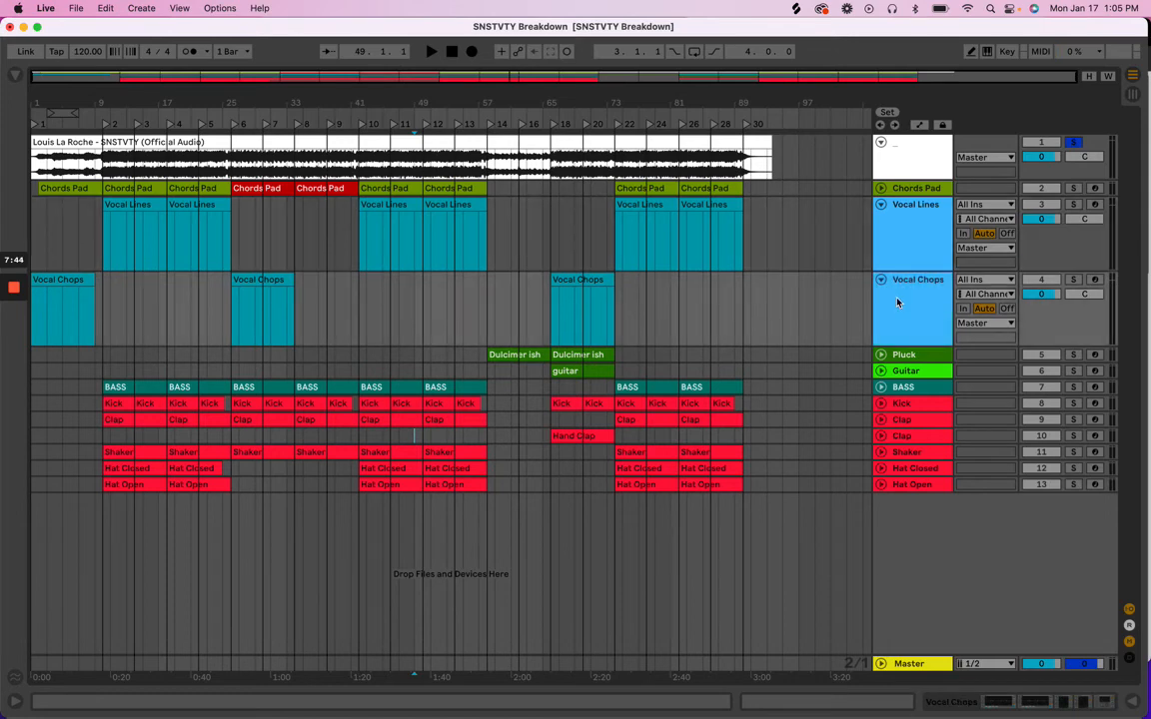
pyautogui.rightClick(896, 303)
pyautogui.click(1091, 582)
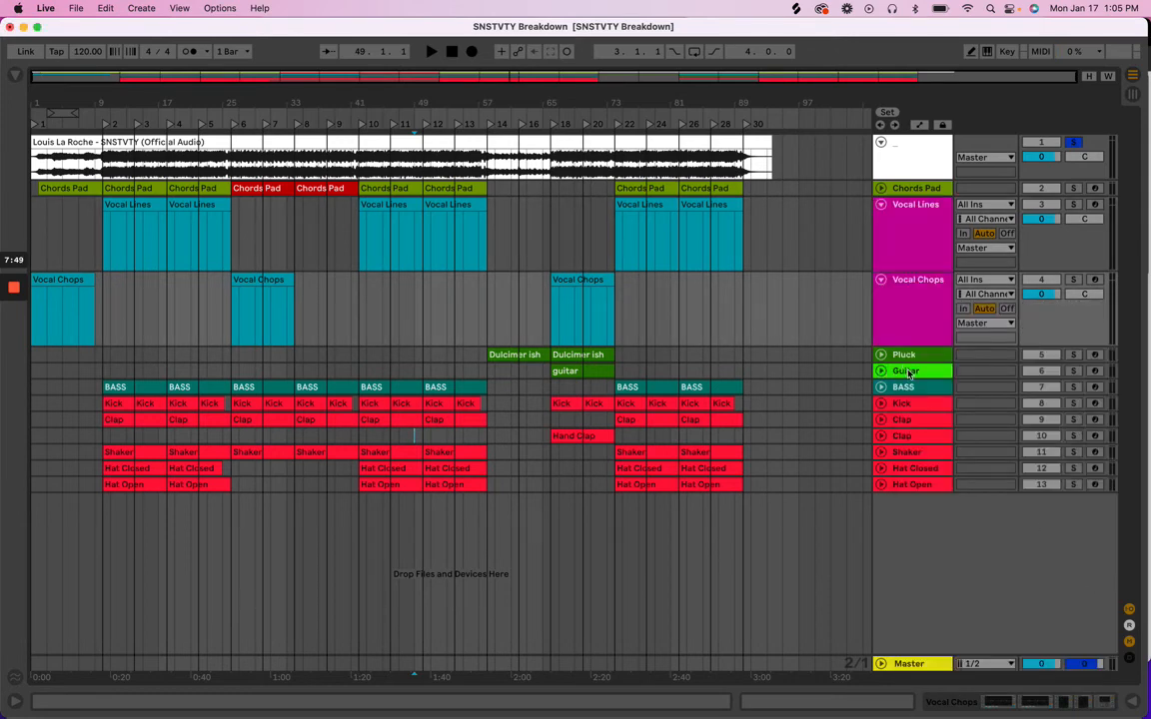
pyautogui.rightClick(904, 388)
pyautogui.click(1061, 613)
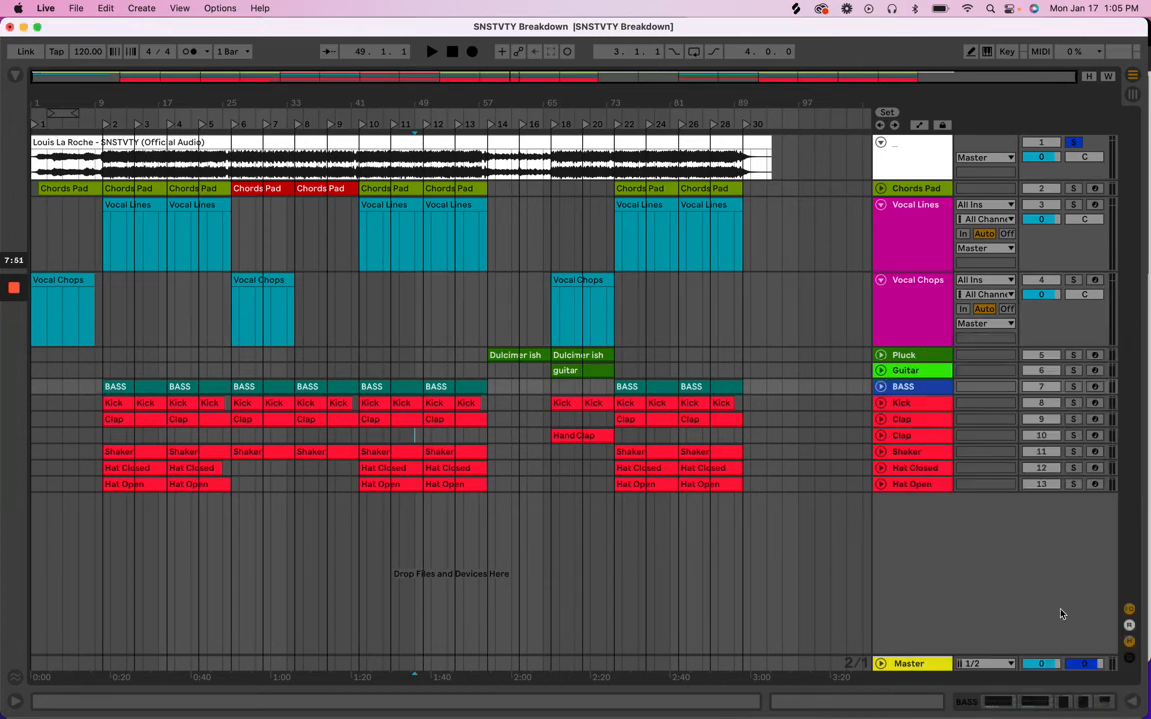
# Assign the track colors to the clips on all tracks, undoing and redoing the change once to compare
pyautogui.click(912, 257)
pyautogui.press('super+a')
pyautogui.rightClick(912, 257)
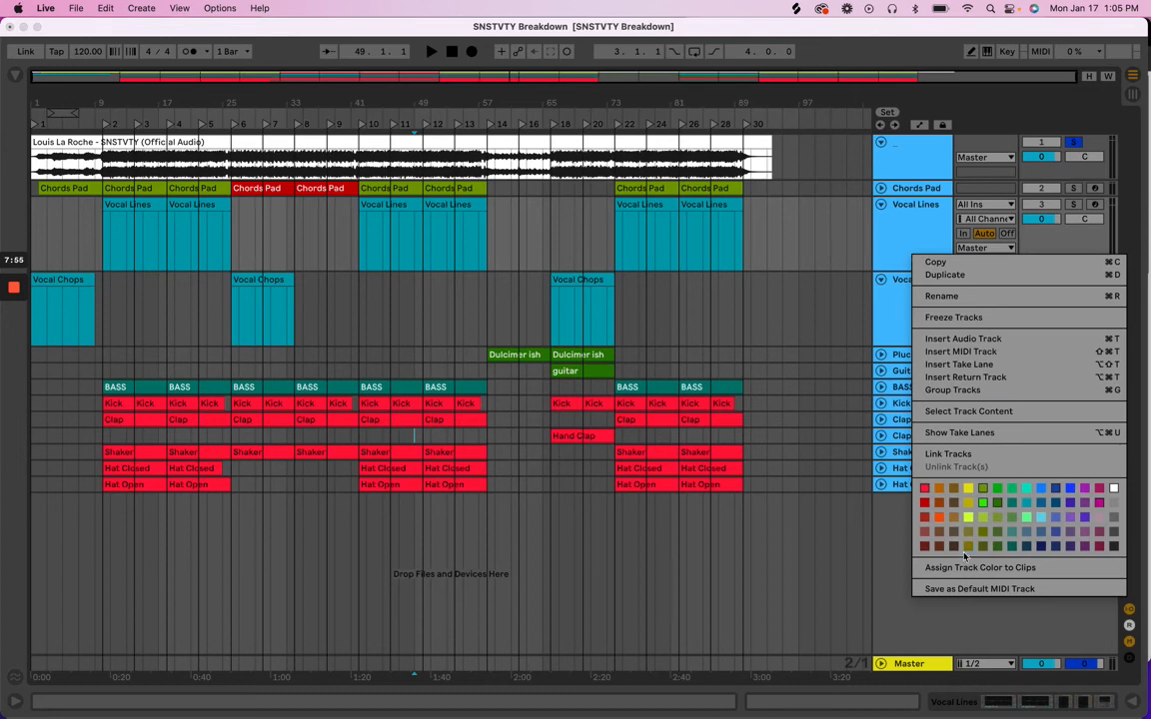
pyautogui.click(963, 567)
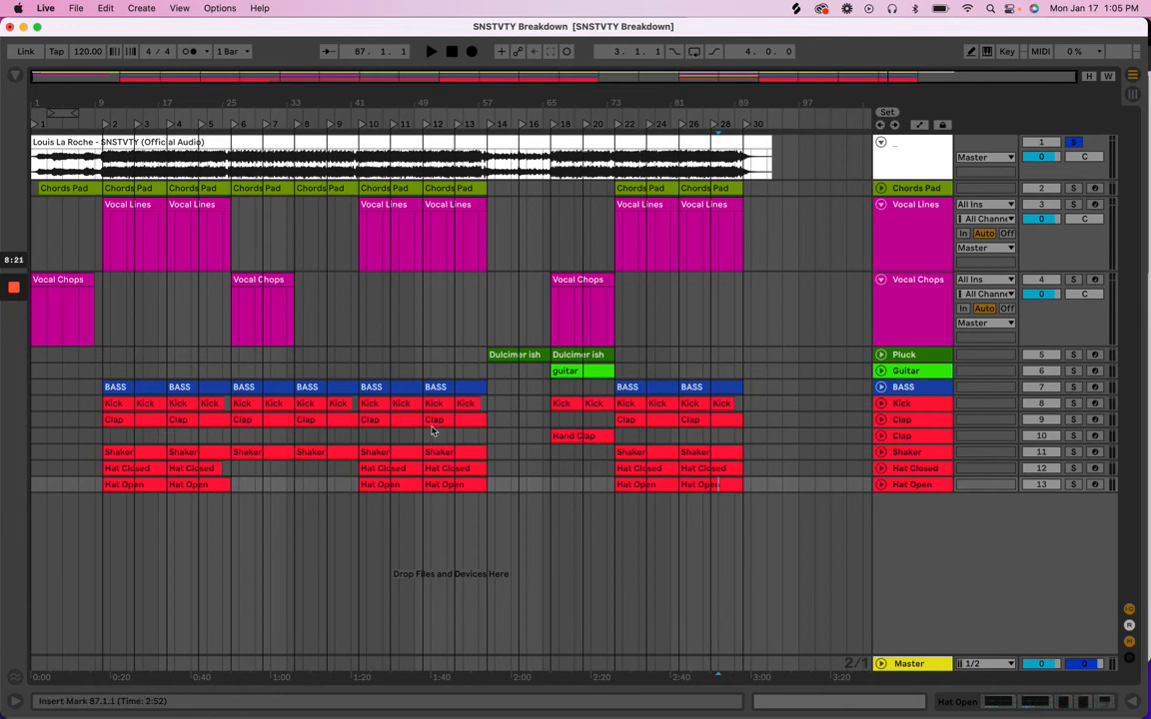
pyautogui.press('super+z')
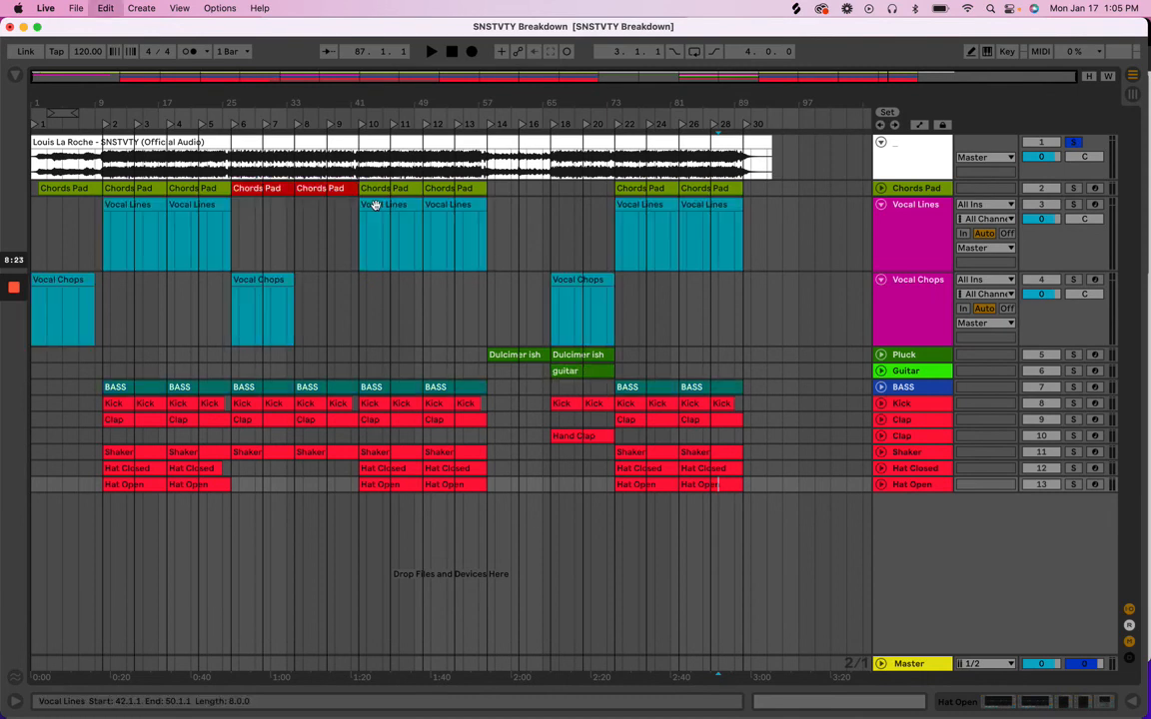
pyautogui.press('super+shift+z')
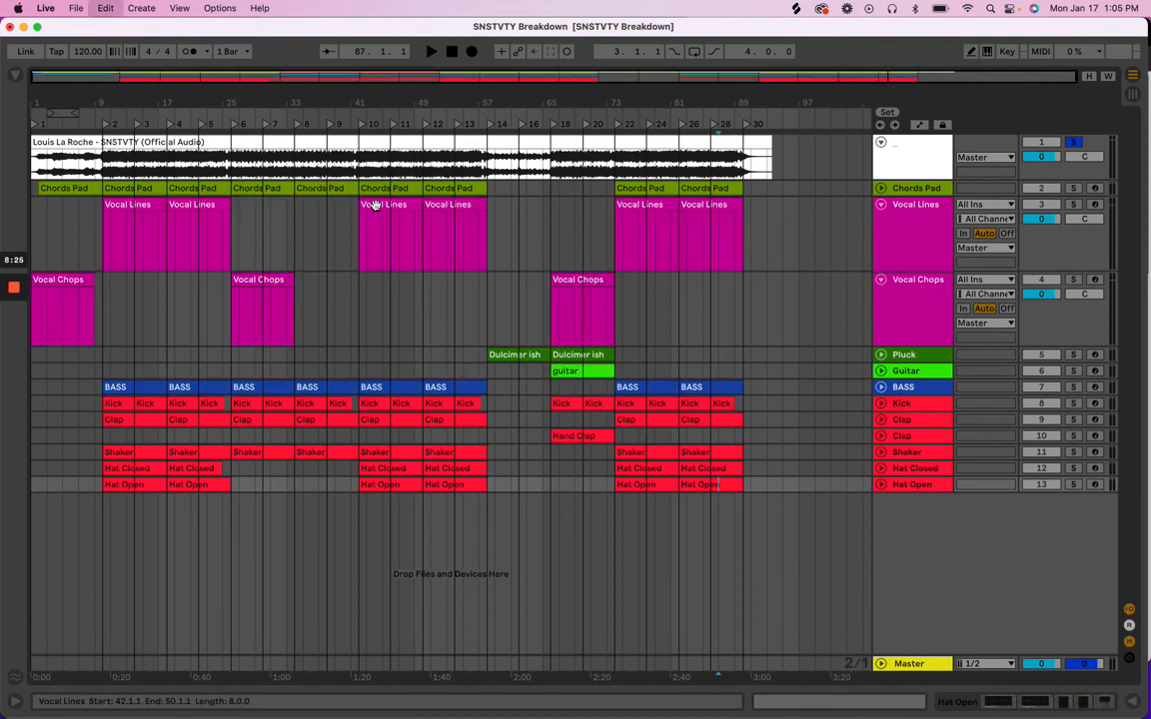
# Color the two Chords Pad clips at bars 26 and 34 white
pyautogui.click(323, 190)
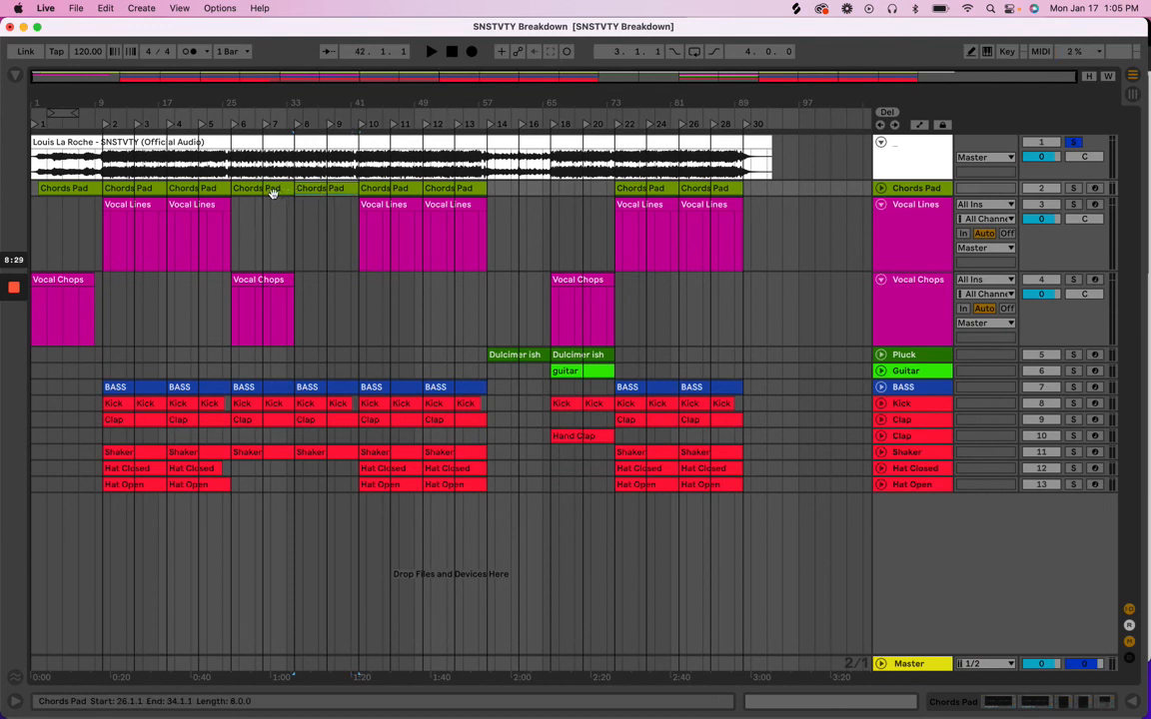
pyautogui.rightClick(274, 196)
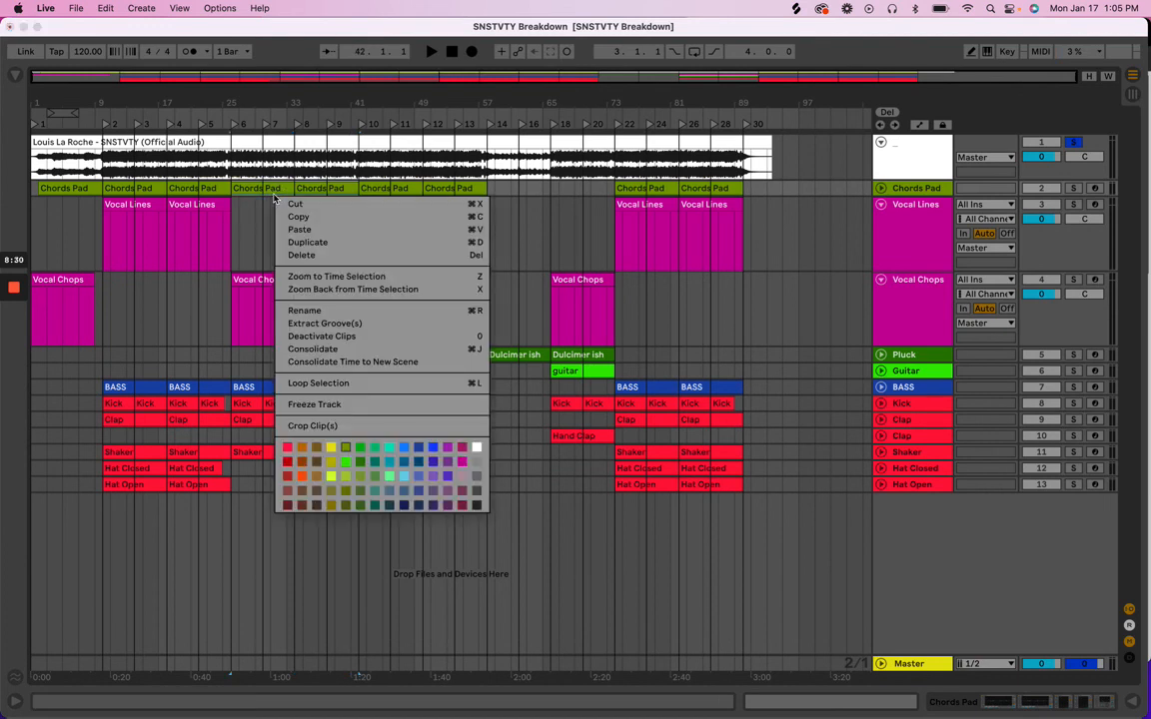
pyautogui.click(477, 446)
pyautogui.click(443, 321)
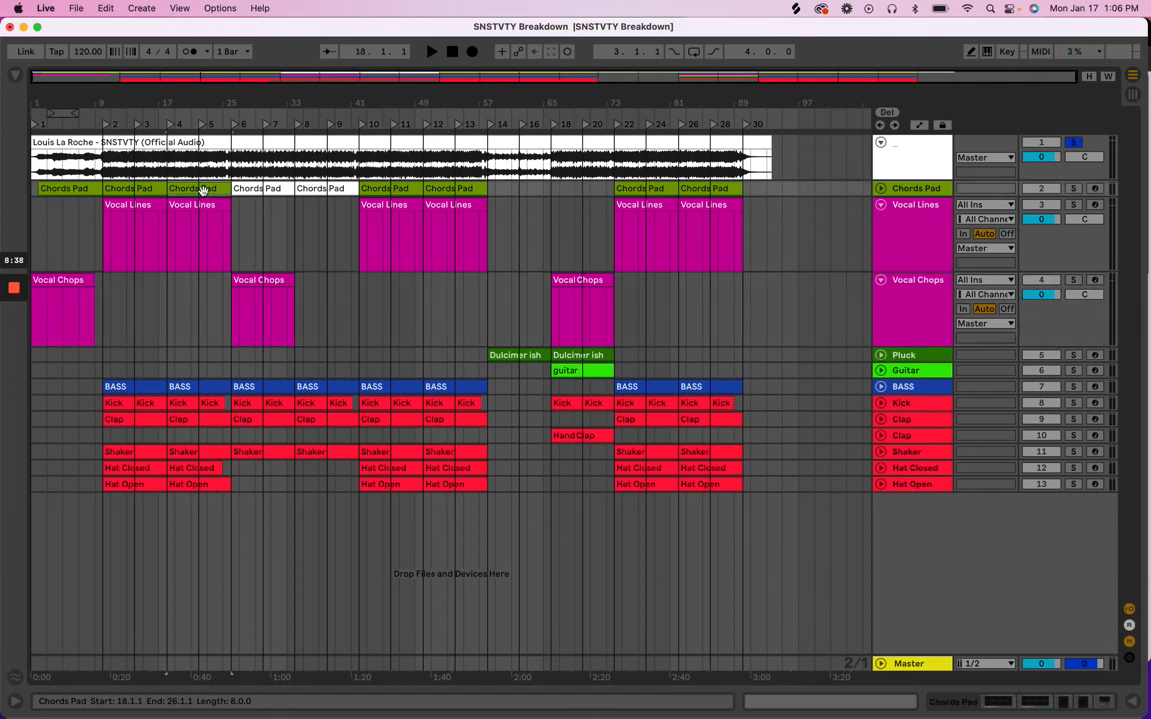
# Unfold the Chords Pad track and review its clips by selecting individual clips and the range from bar 17 to bar 90
pyautogui.click(142, 190)
pyautogui.click(194, 190)
pyautogui.click(255, 189)
pyautogui.click(320, 188)
pyautogui.click(881, 188)
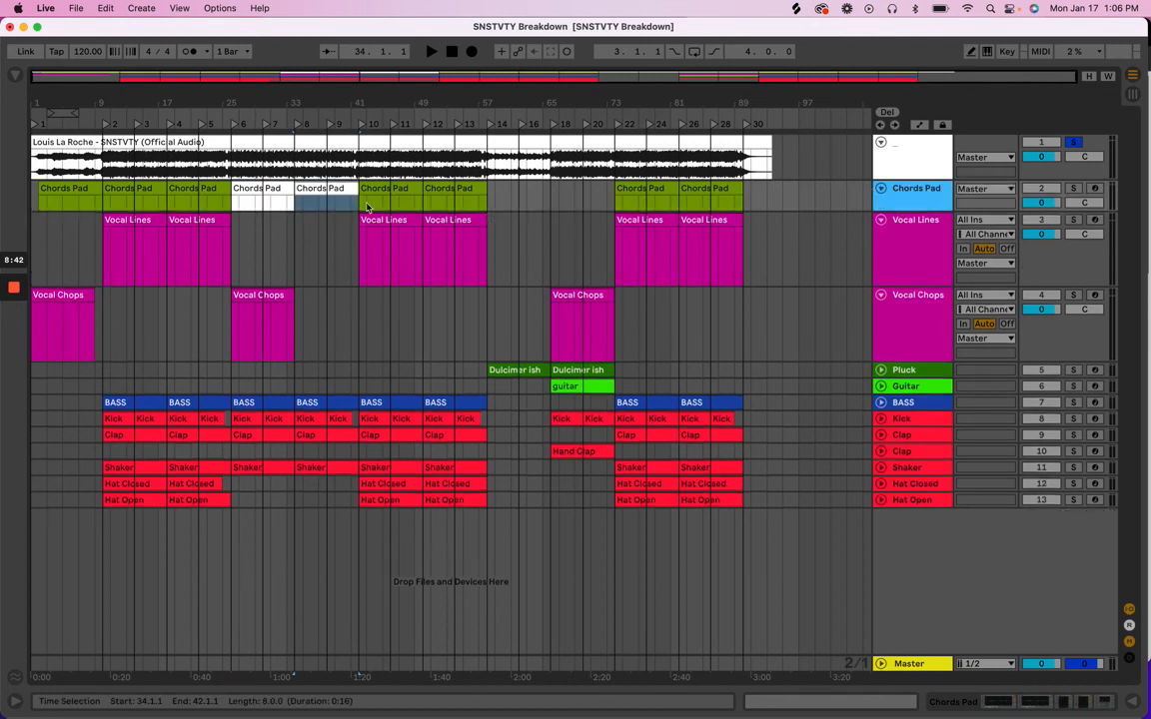
pyautogui.click(268, 190)
pyautogui.click(323, 190)
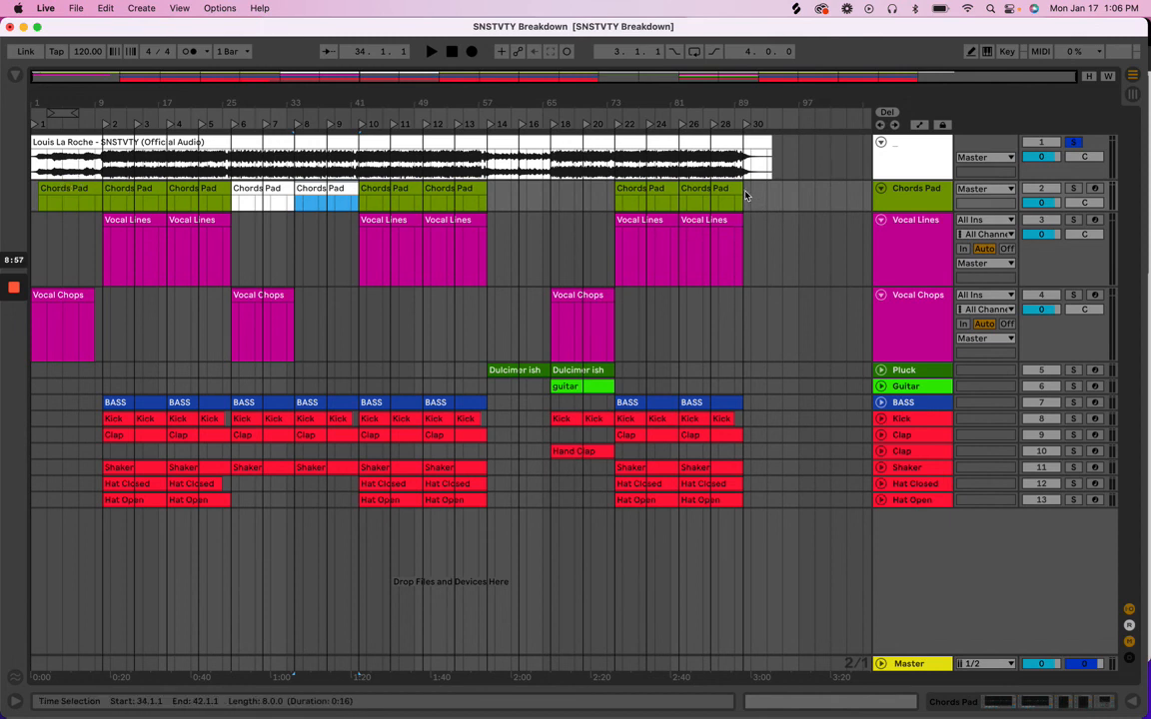
pyautogui.moveTo(741, 199); pyautogui.dragTo(165, 203)
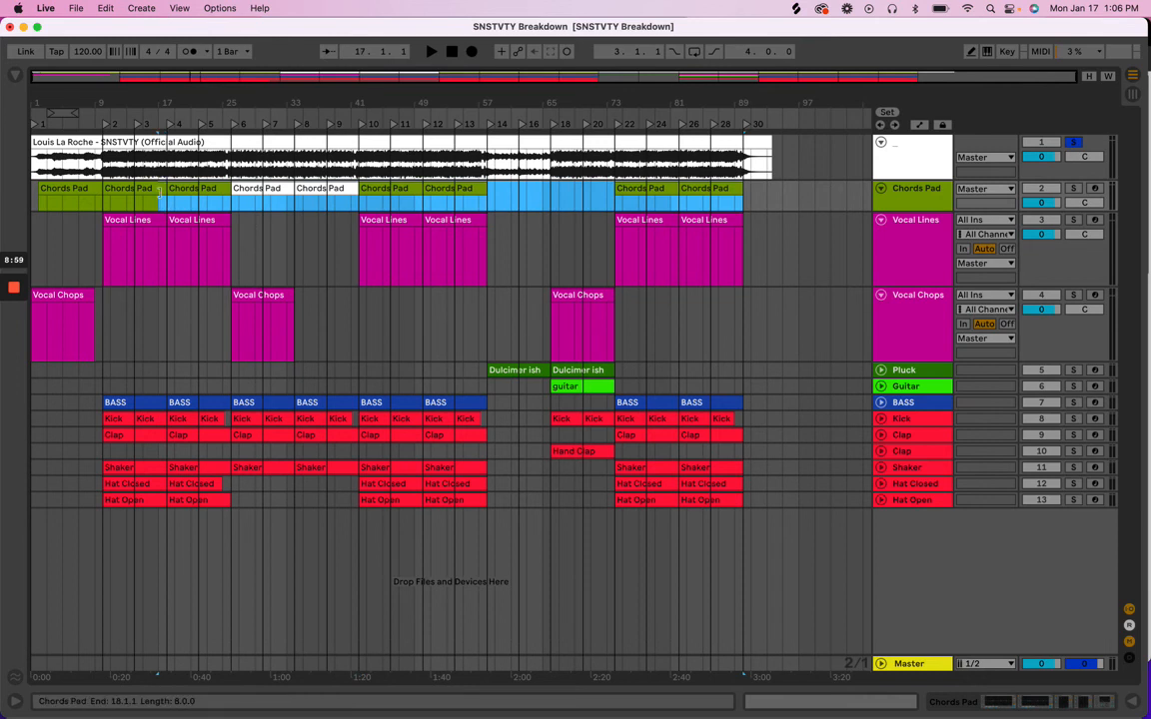
pyautogui.click(765, 242)
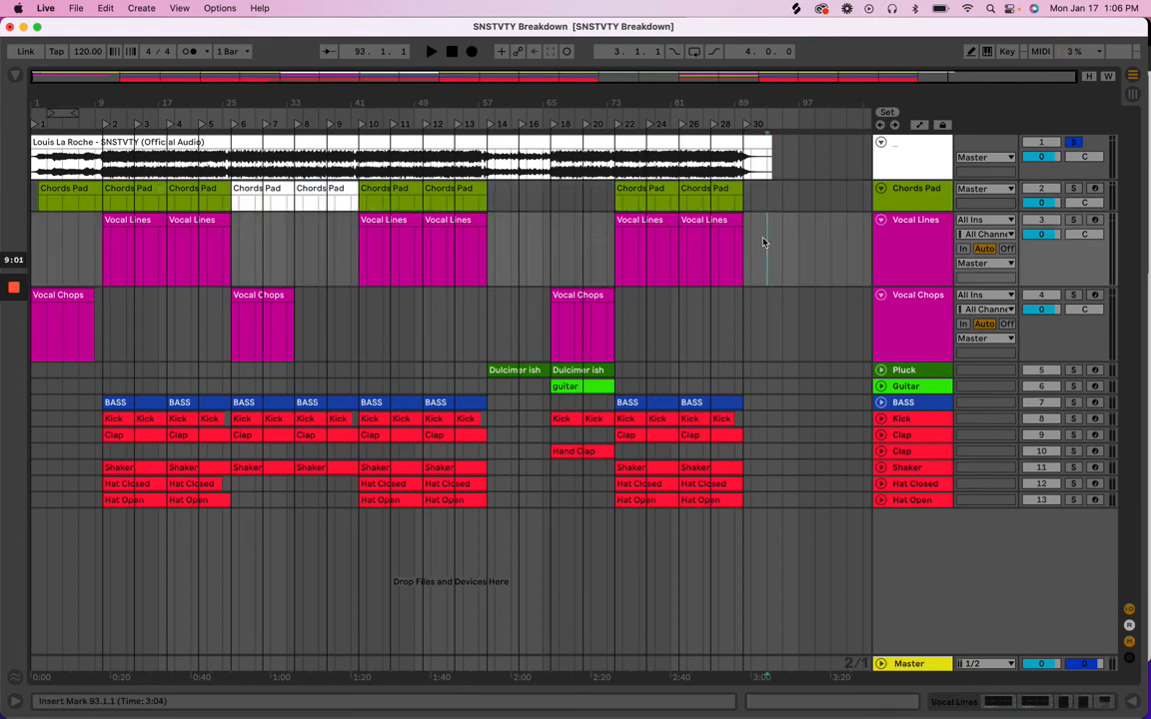